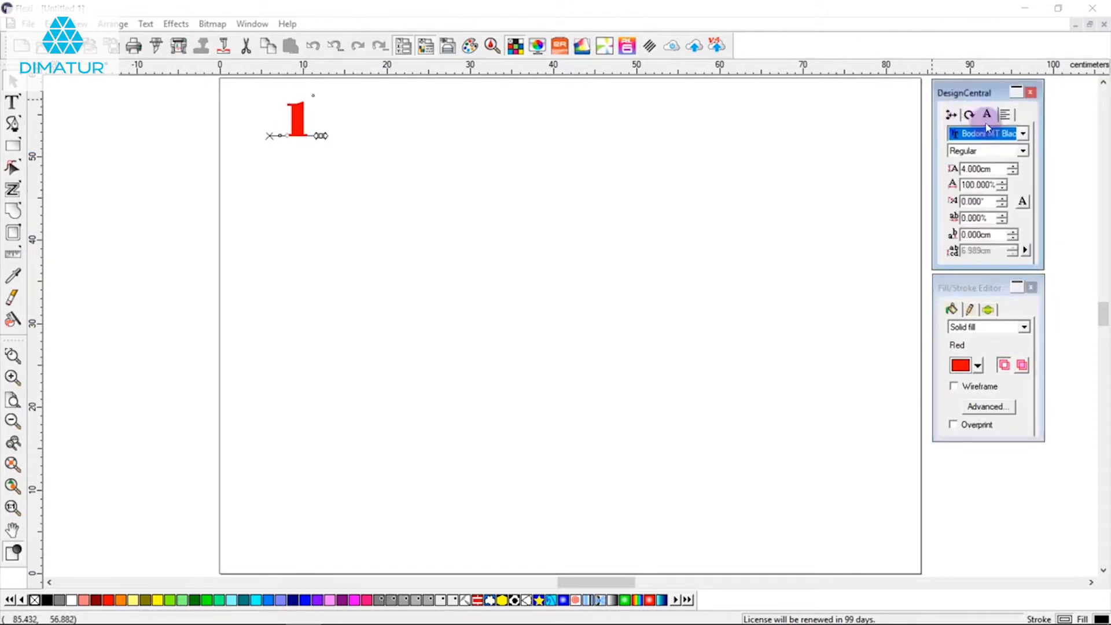
Change the font of the red number 1 to Bookman Old Style and deselect it.
click(986, 133)
click(973, 196)
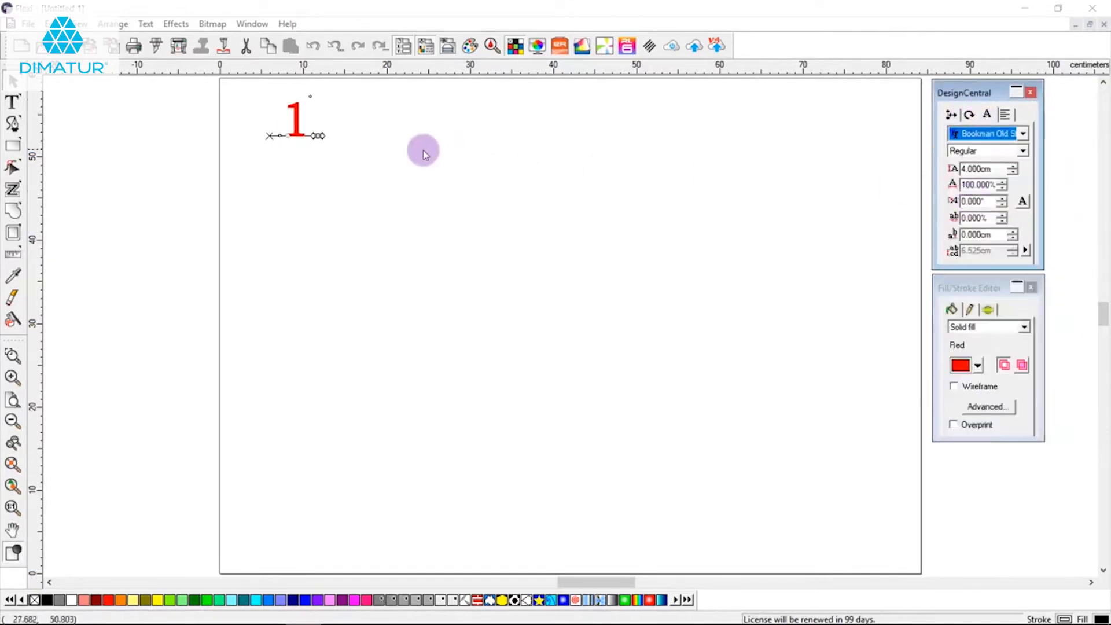
click(376, 168)
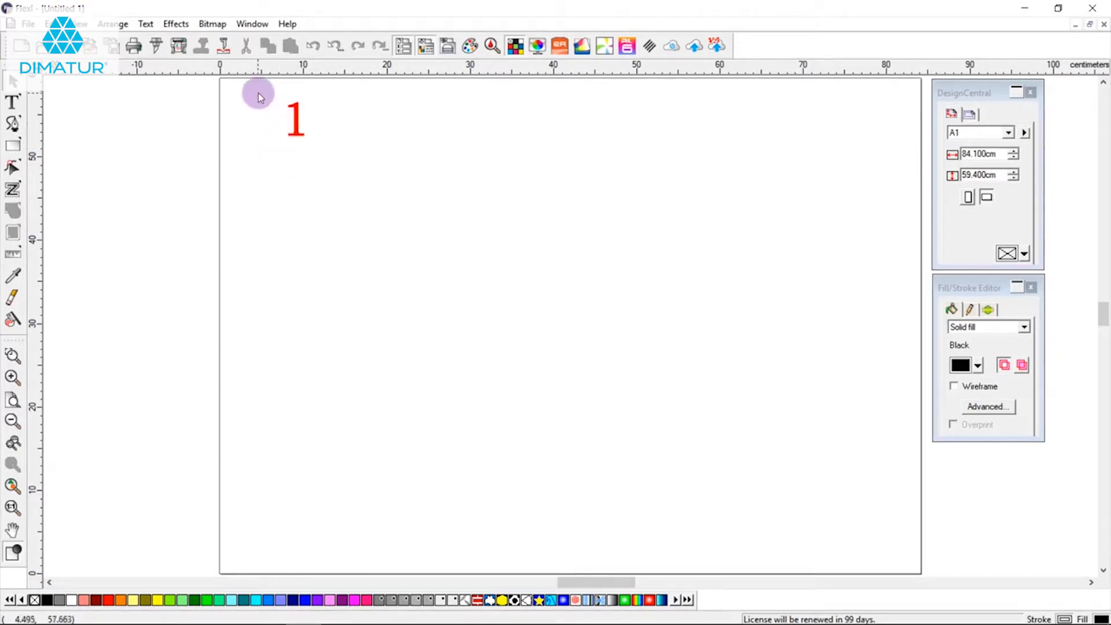
Set up Auto Serialize for the red number 1 with 100 copies in 5 columns, choosing the text 1 for replacement.
drag(258, 92, 332, 161)
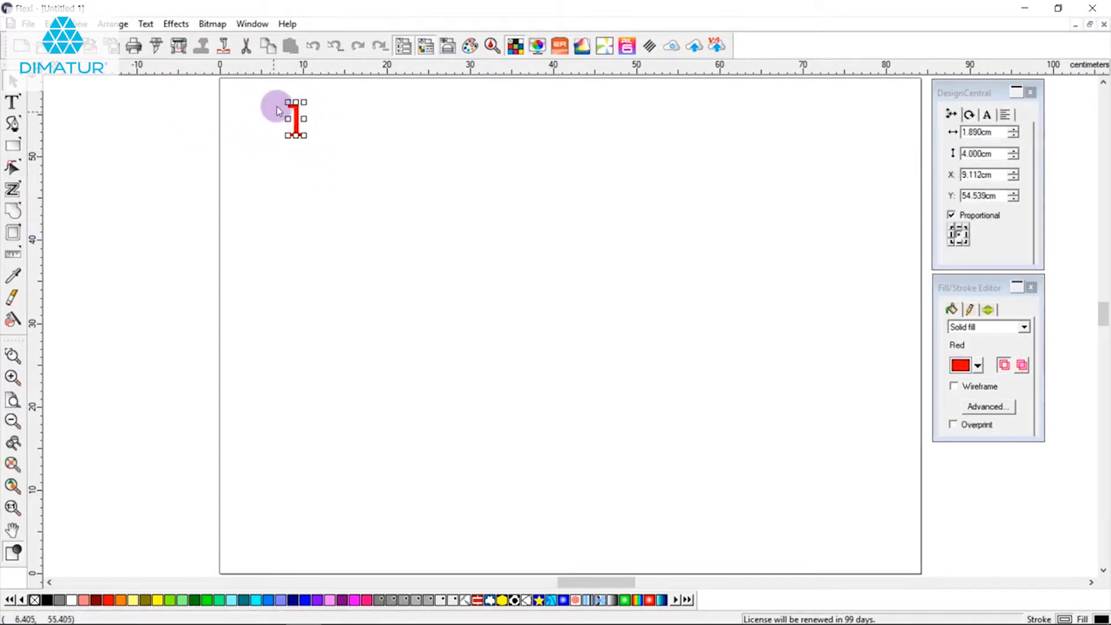
click(124, 24)
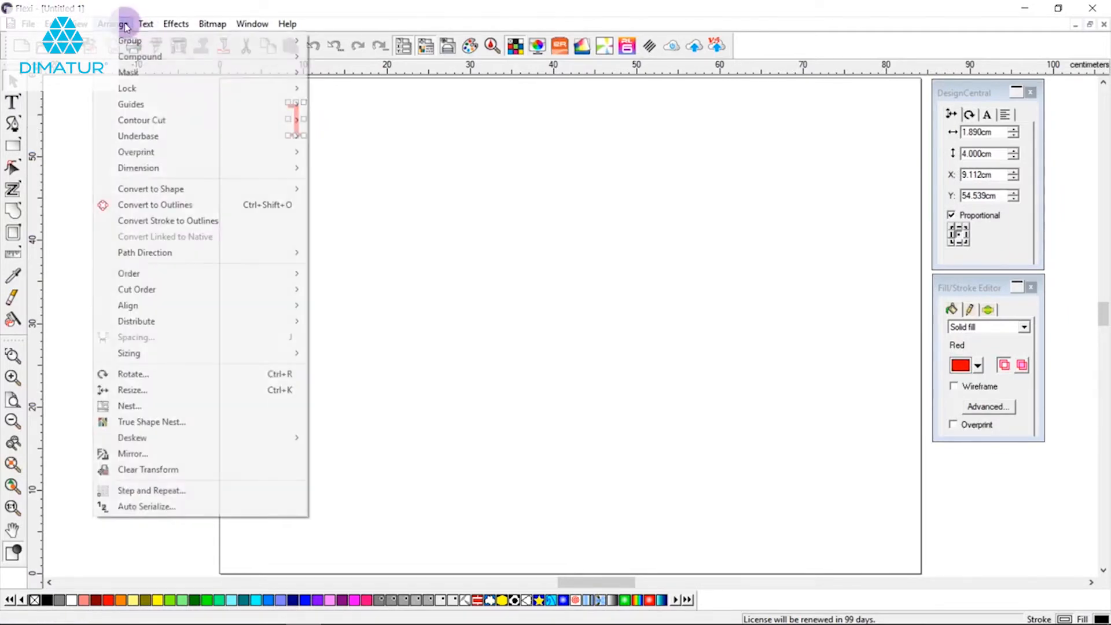
click(145, 506)
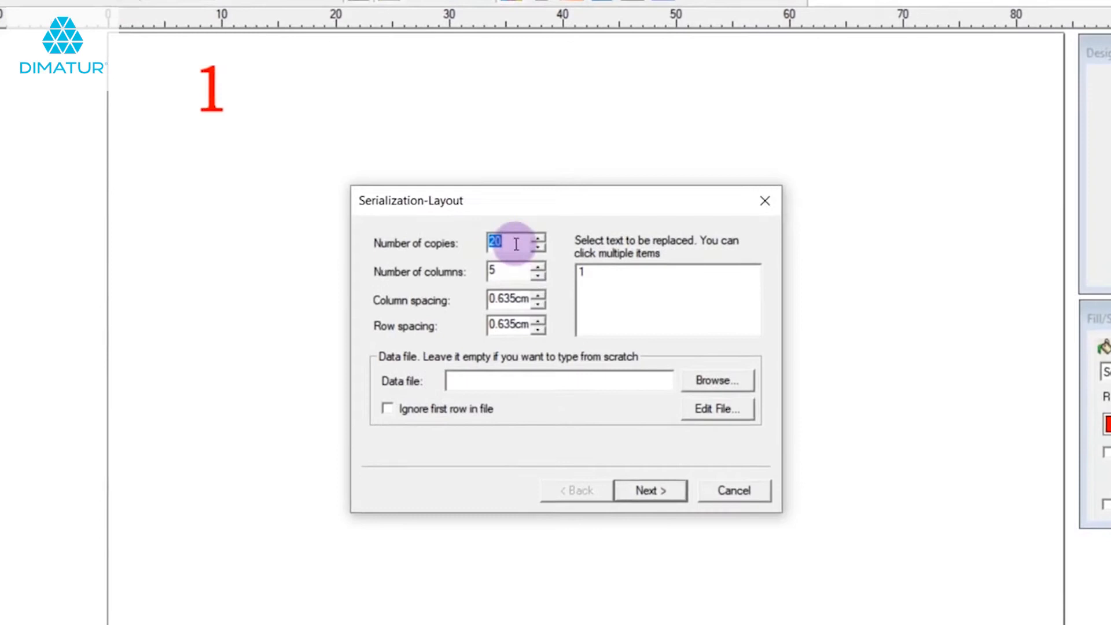
click(501, 235)
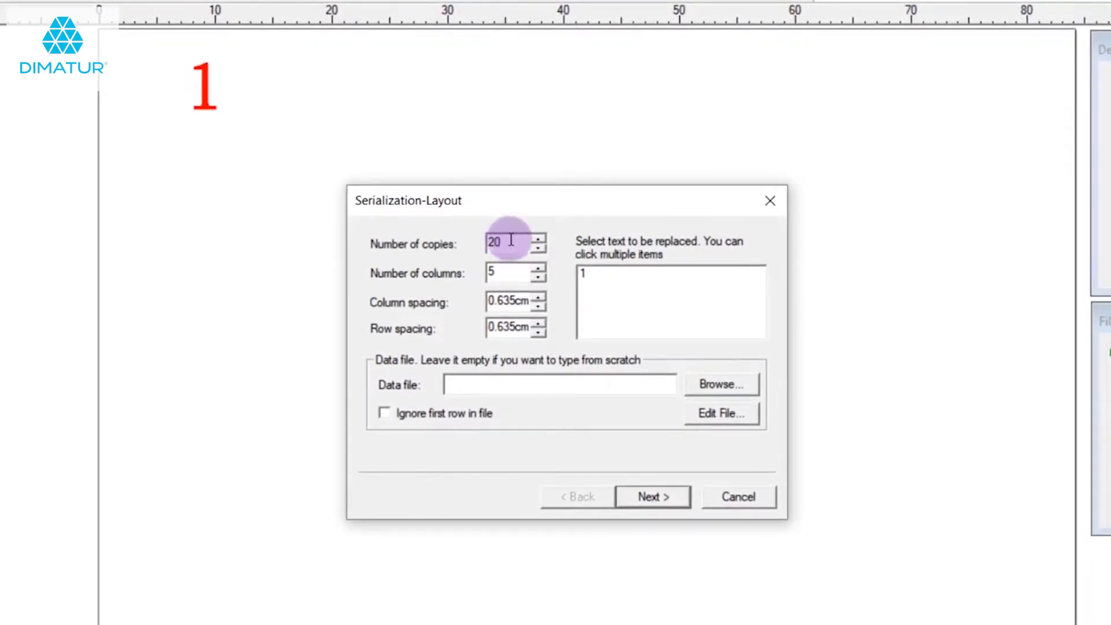
drag(511, 240, 463, 241)
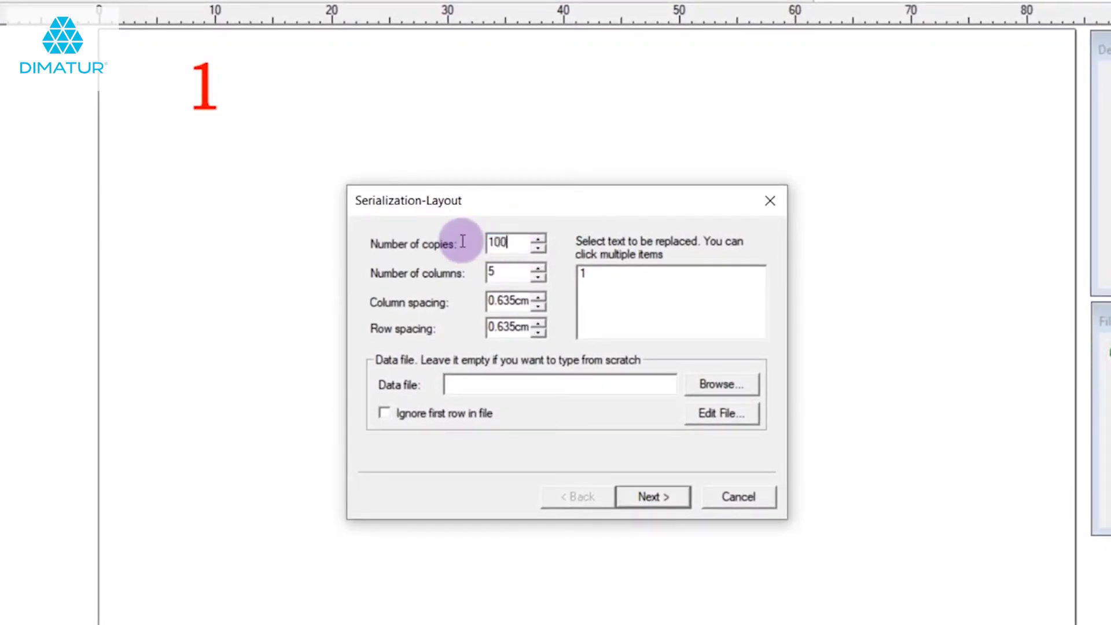
text(100)
click(506, 267)
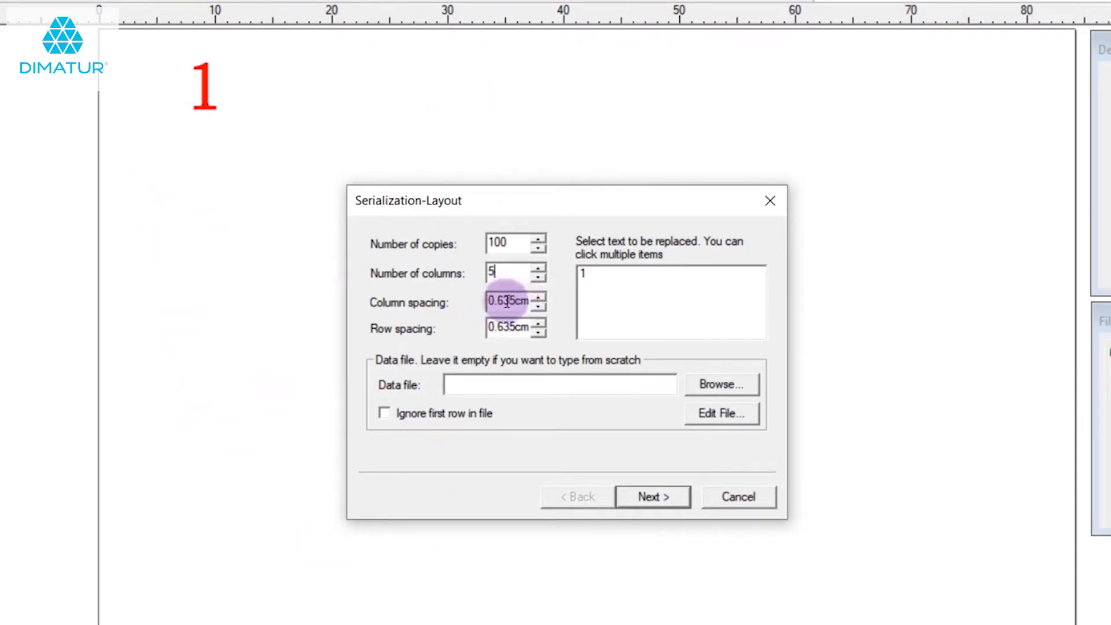
click(585, 272)
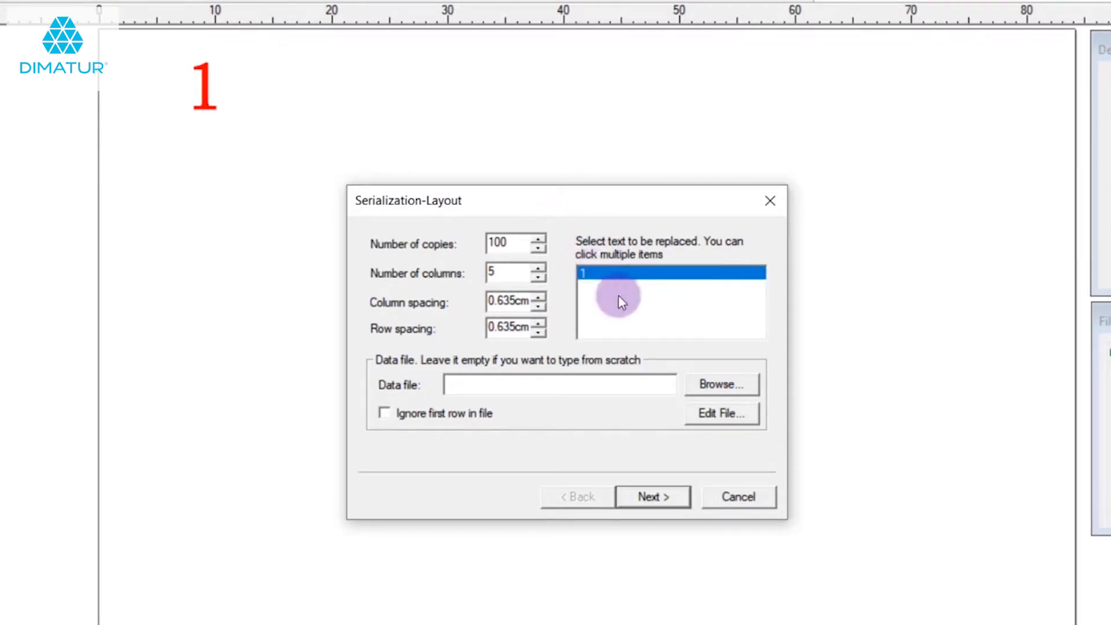
click(655, 496)
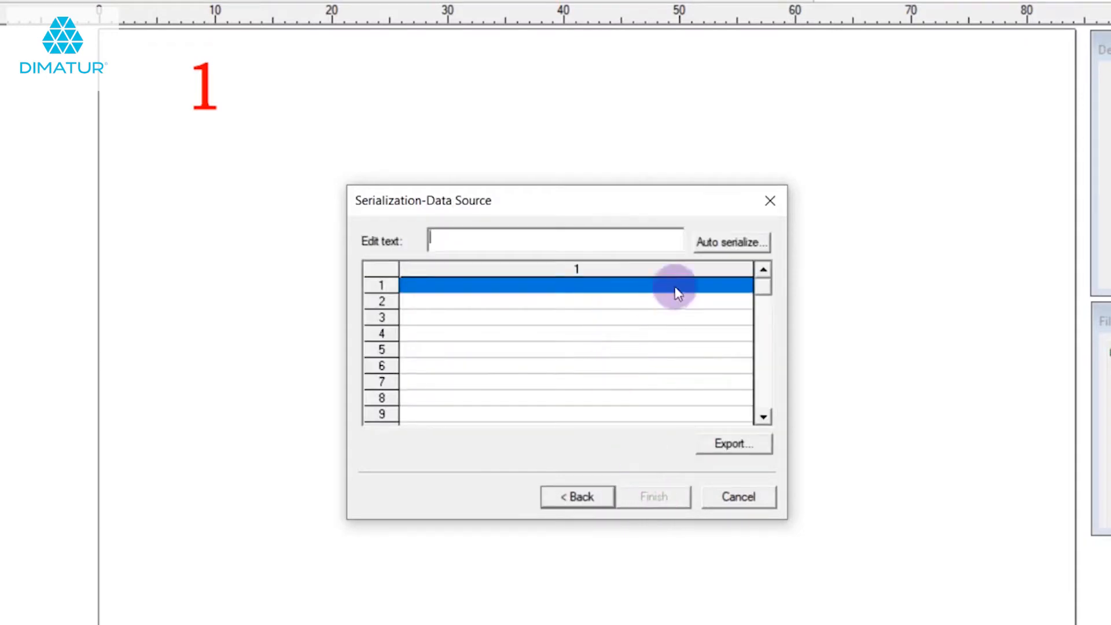
Fill the serialization data with a Numeric series starting at 1 with increment 1, and generate the numbers.
click(711, 245)
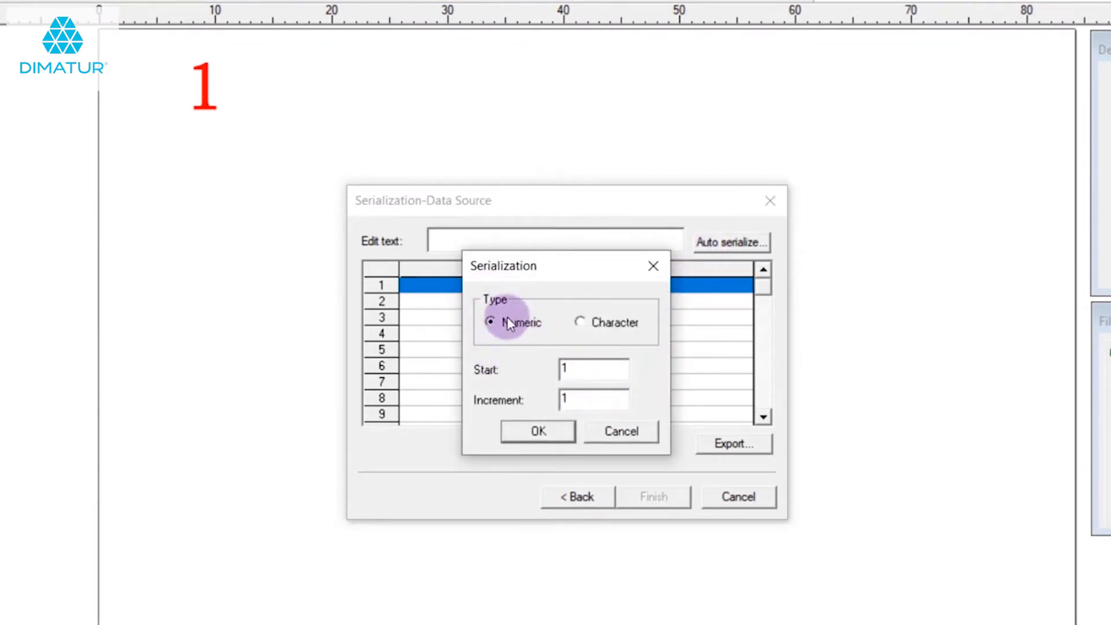
click(546, 374)
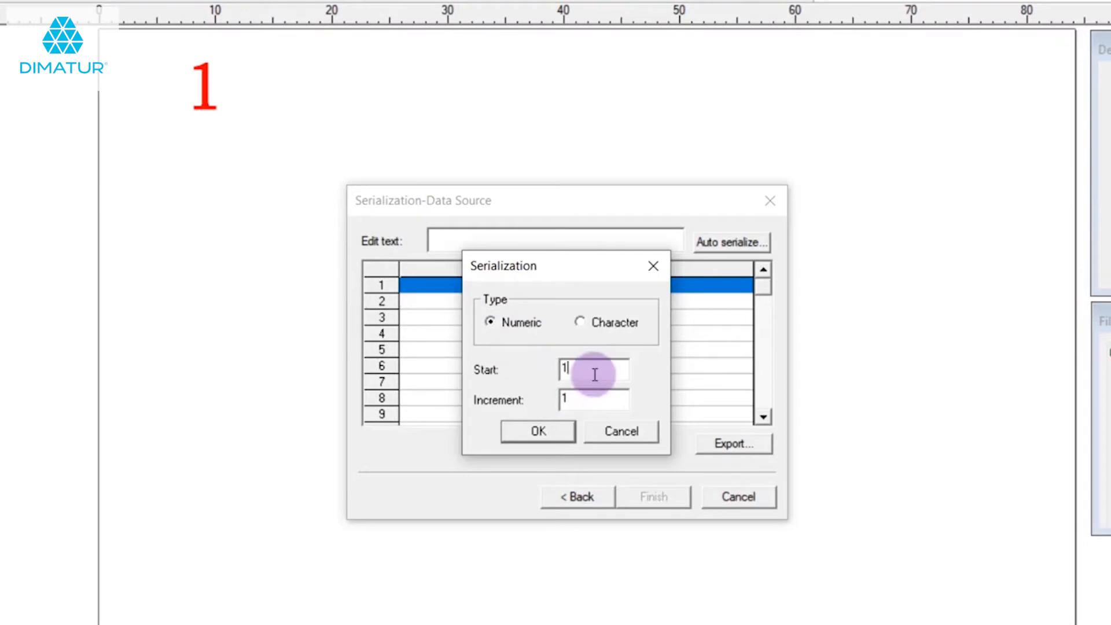
click(587, 398)
click(571, 431)
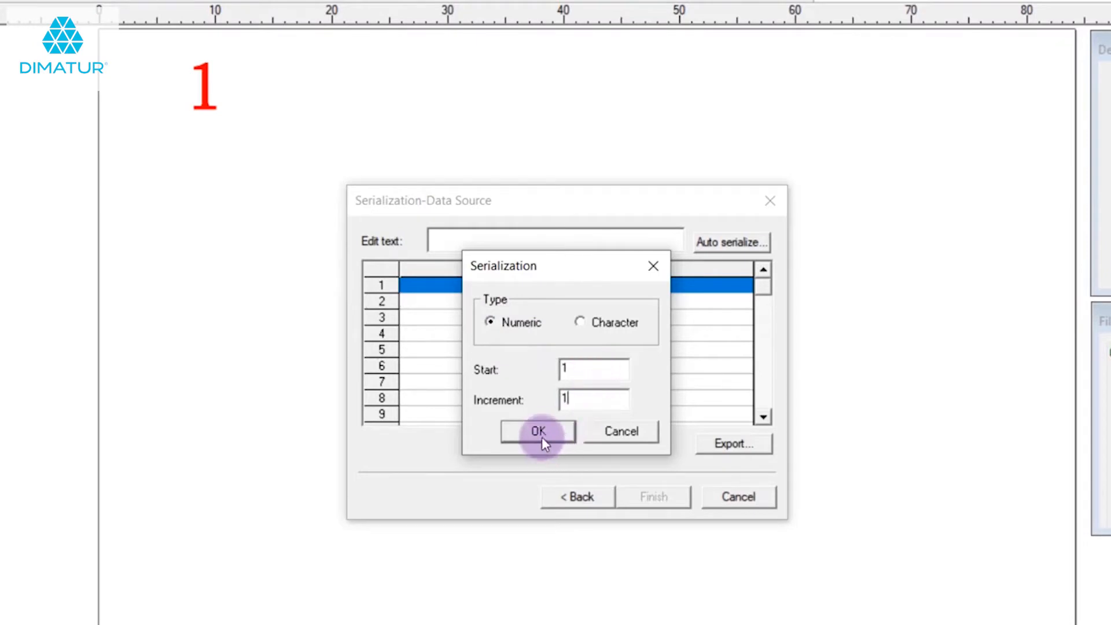
click(542, 430)
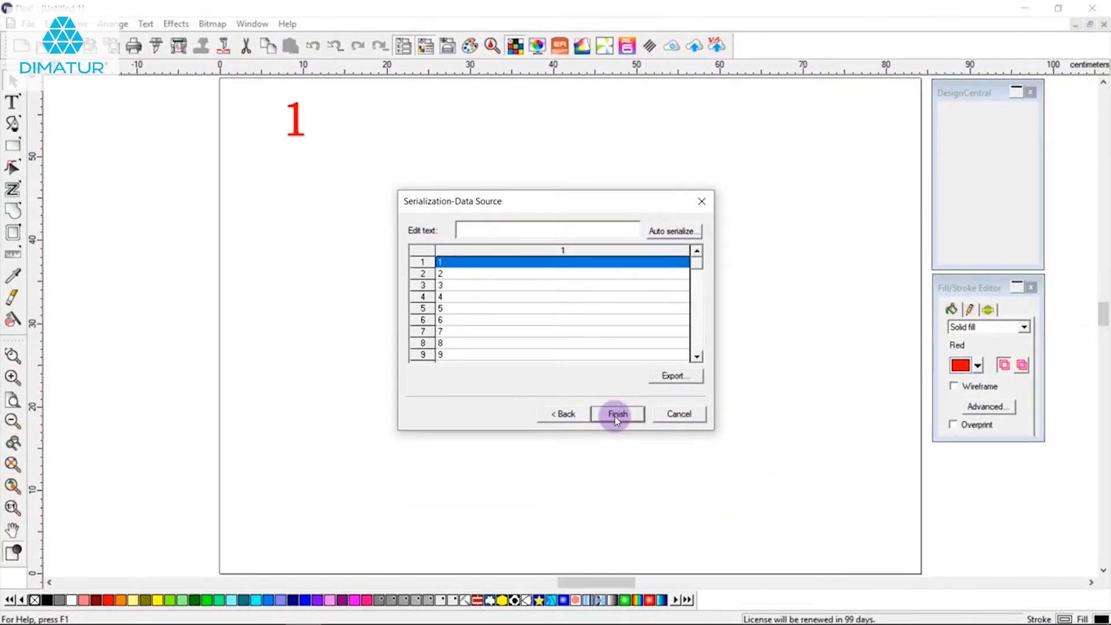
click(645, 496)
click(438, 128)
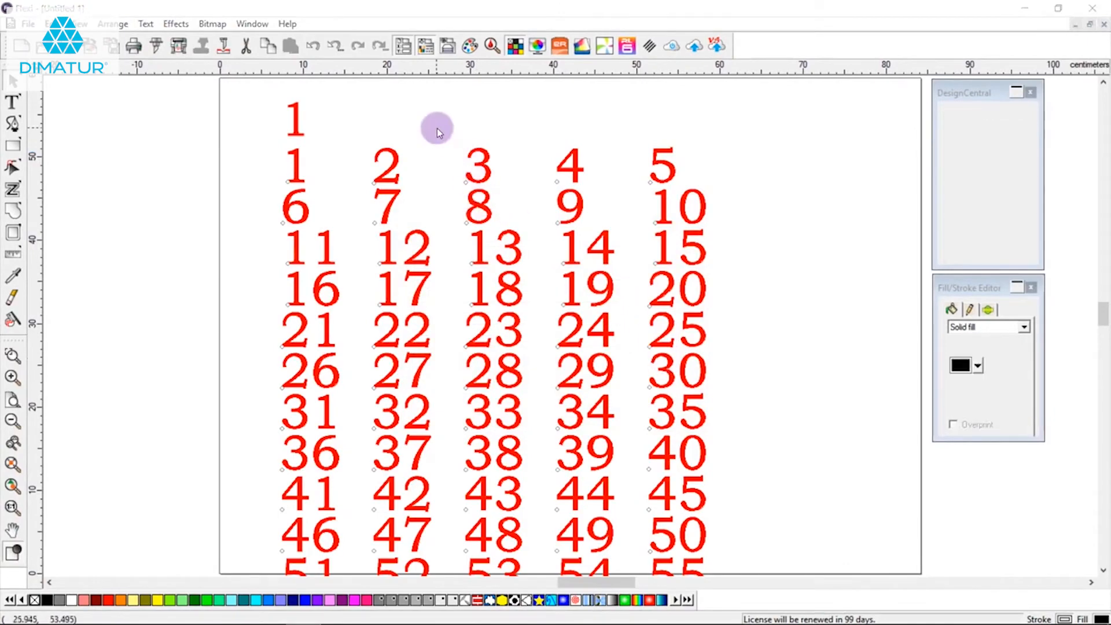
scroll(671, 278, down, 10)
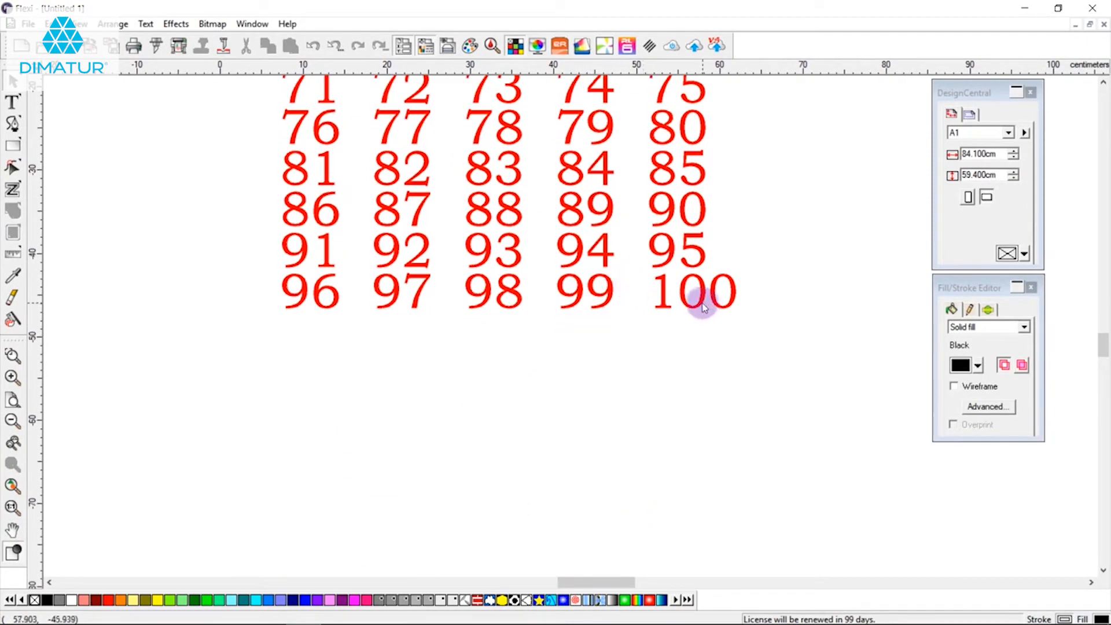
scroll(700, 301, up, 10)
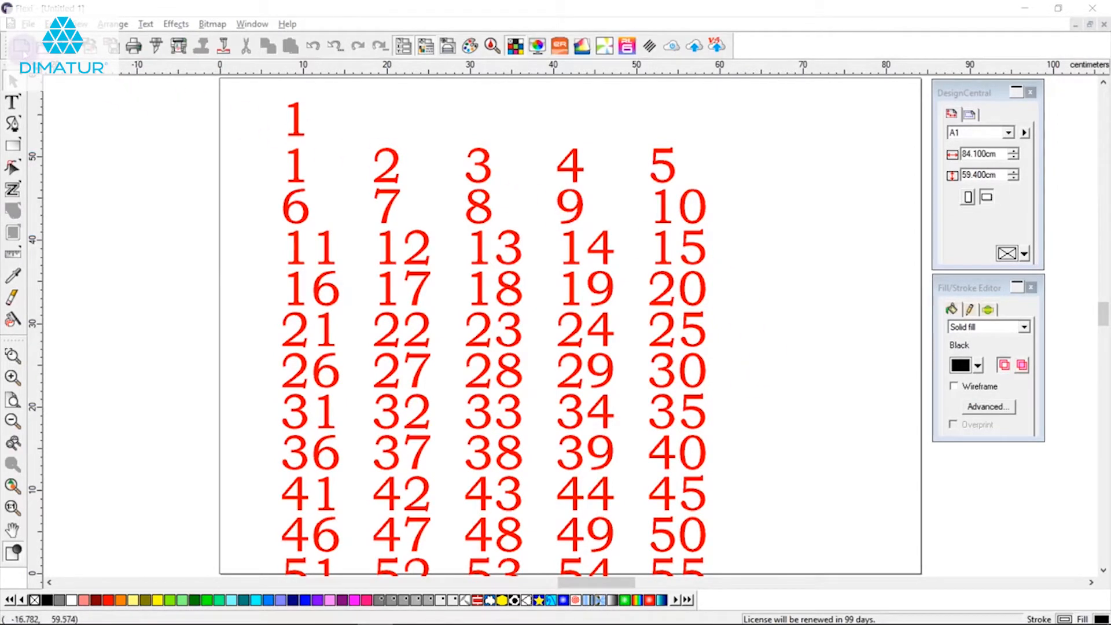
Create a new document and draw a rectangle about 19.8 by 12.5 cm in the page's upper-left area.
click(22, 47)
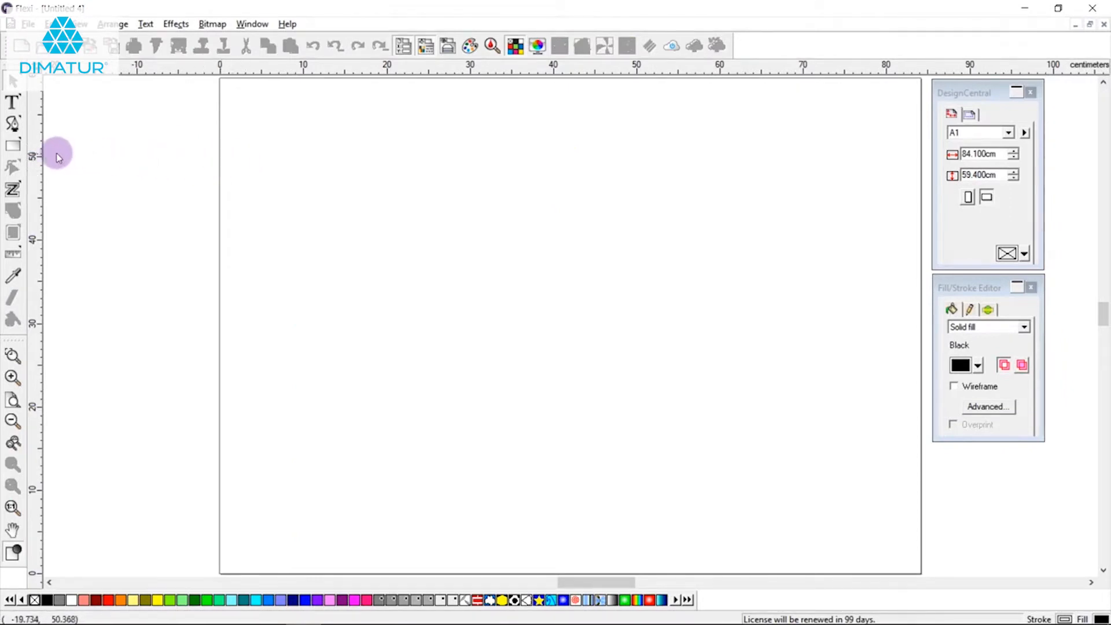
click(12, 146)
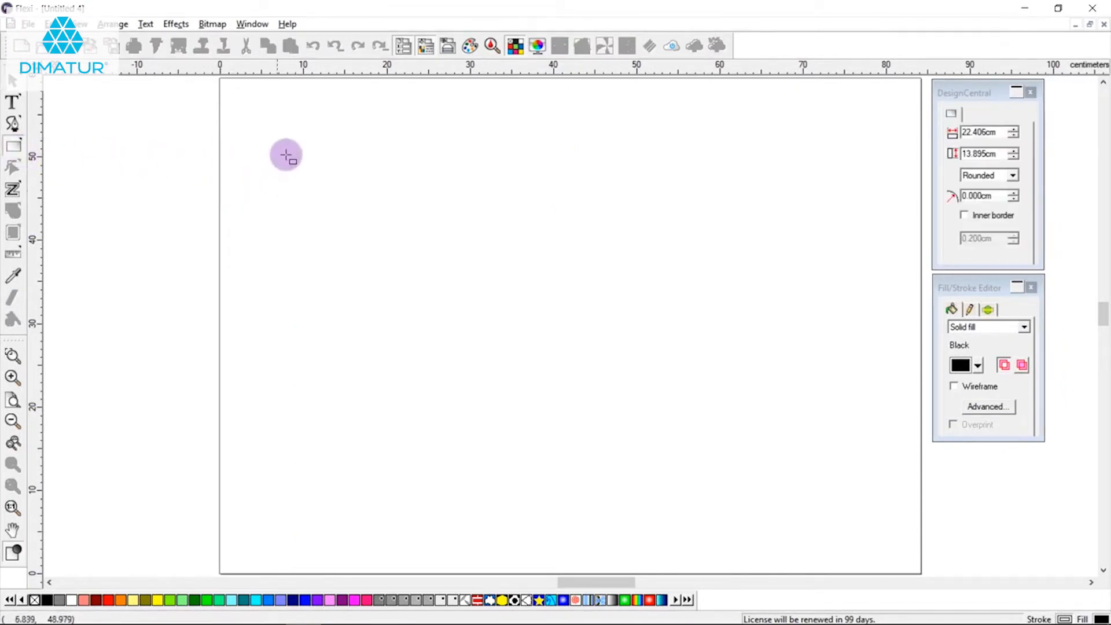
drag(261, 131, 426, 235)
Fill the rectangle with Pale Green and round its corners with a 1.200 cm radius.
click(977, 365)
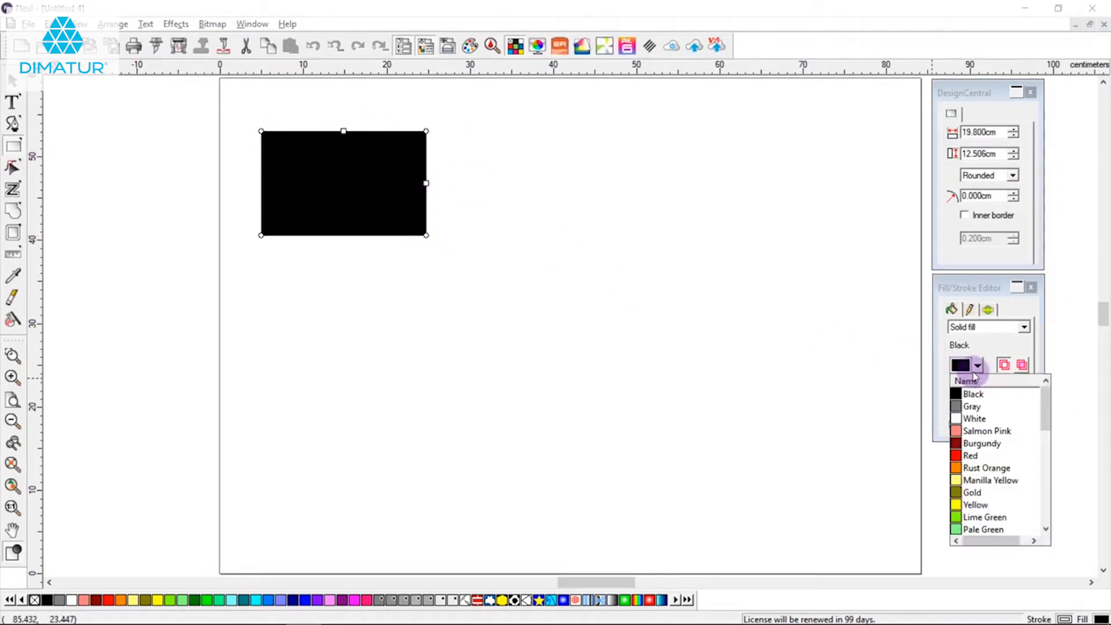
click(959, 530)
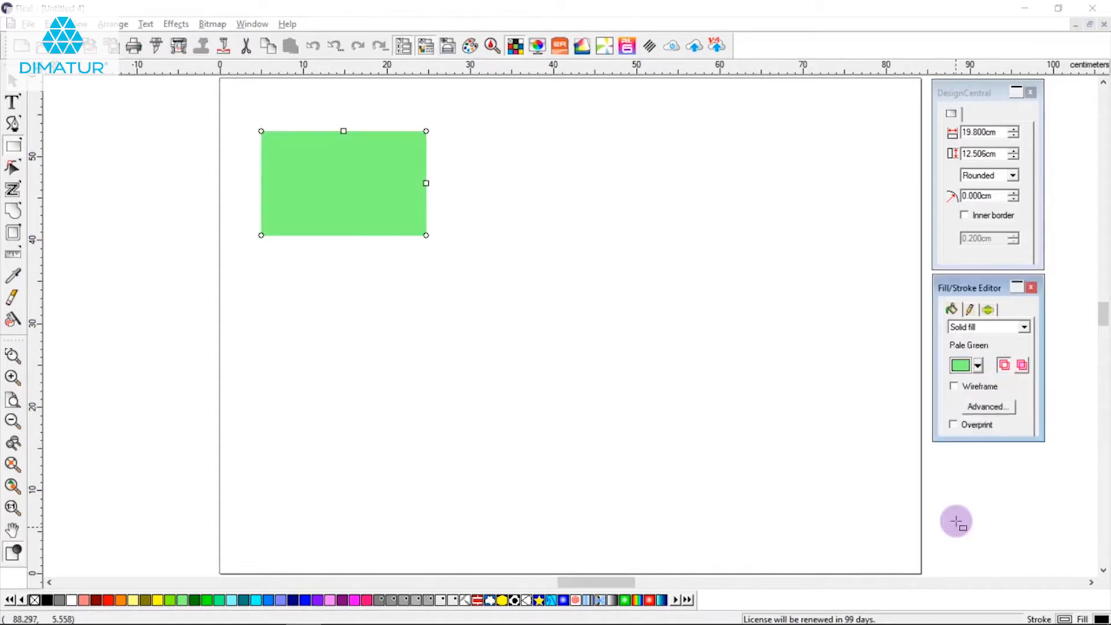
click(1013, 195)
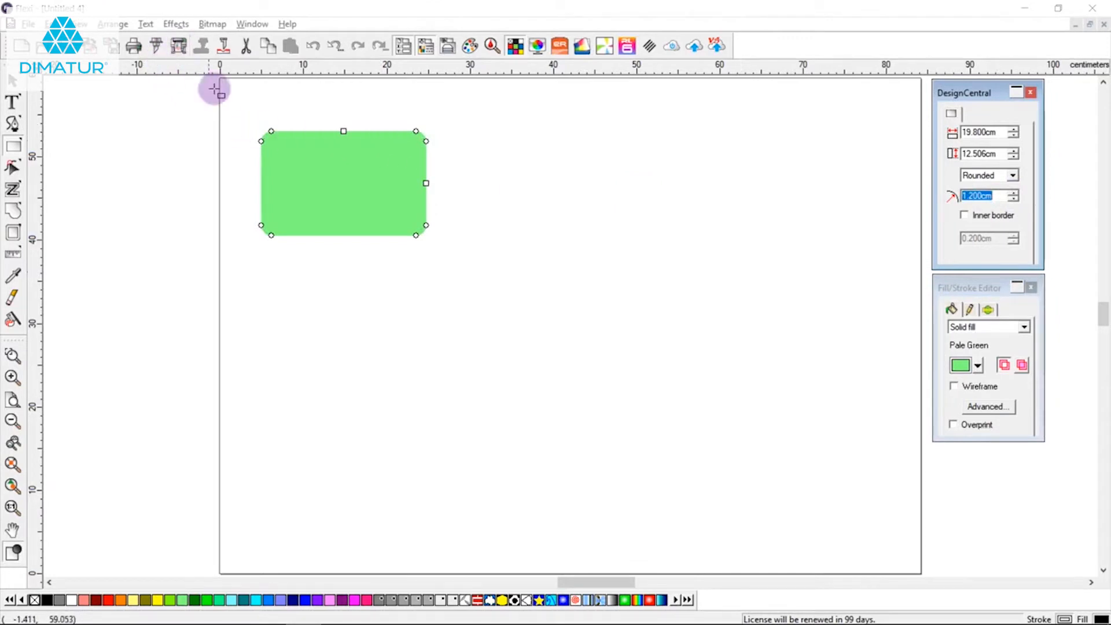
Add a red outline with a 0.500 cm offset around the green rectangle, keeping the original shape.
click(13, 81)
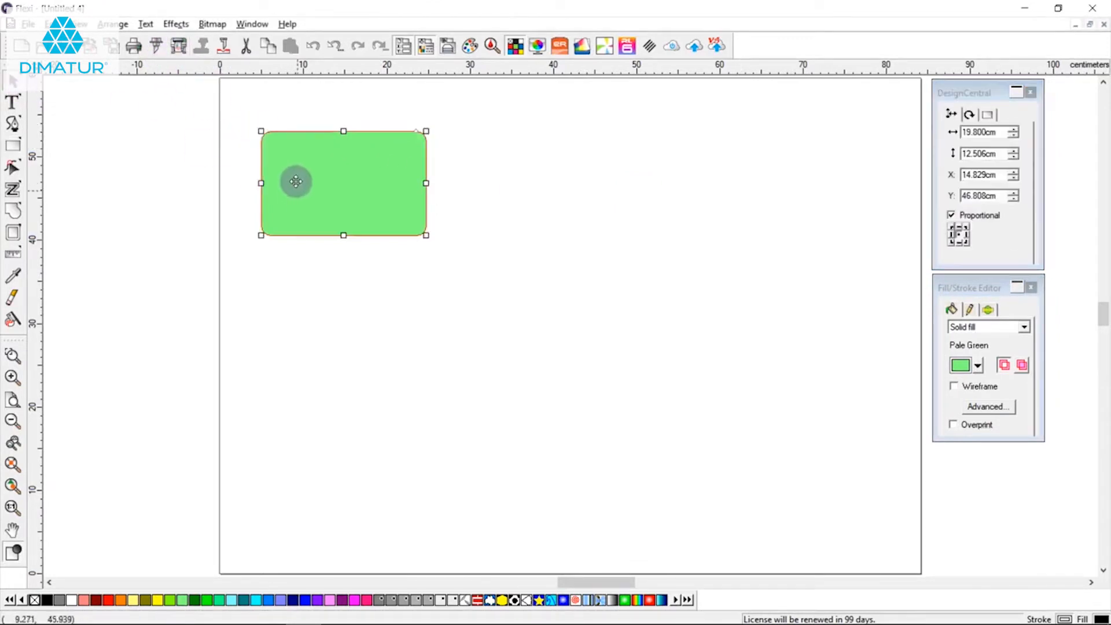
click(180, 26)
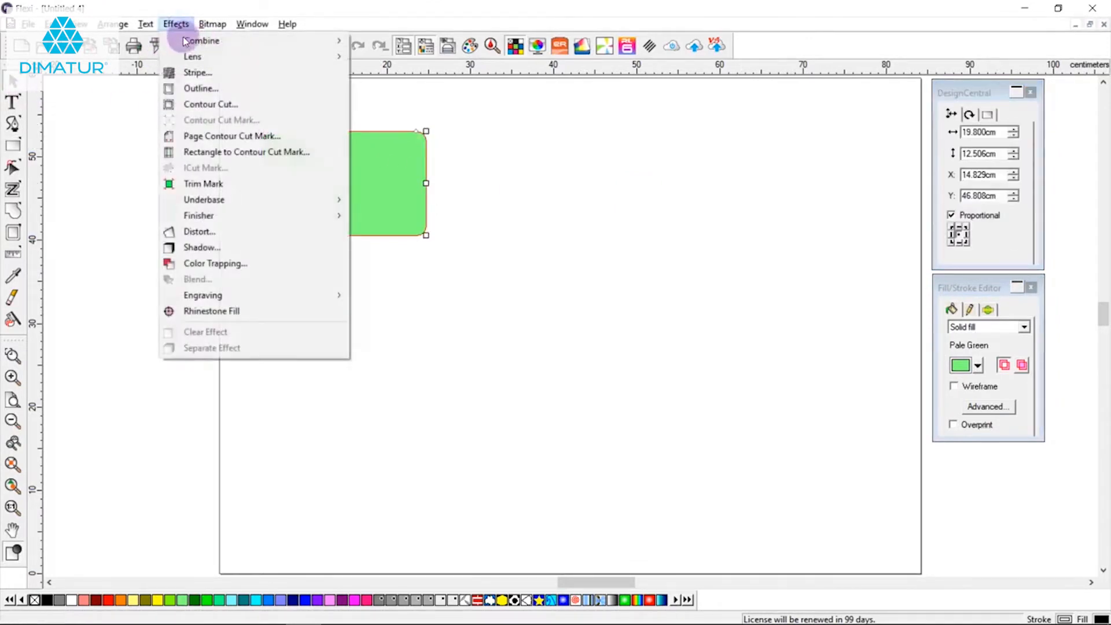
click(197, 89)
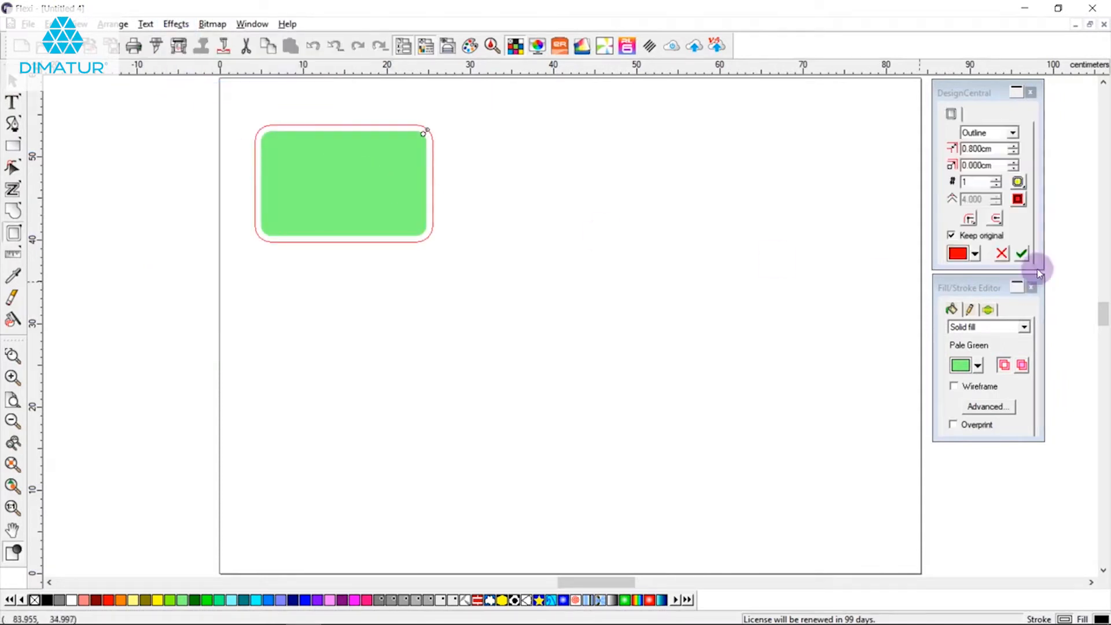
click(1014, 152)
click(1013, 152)
click(1013, 152)
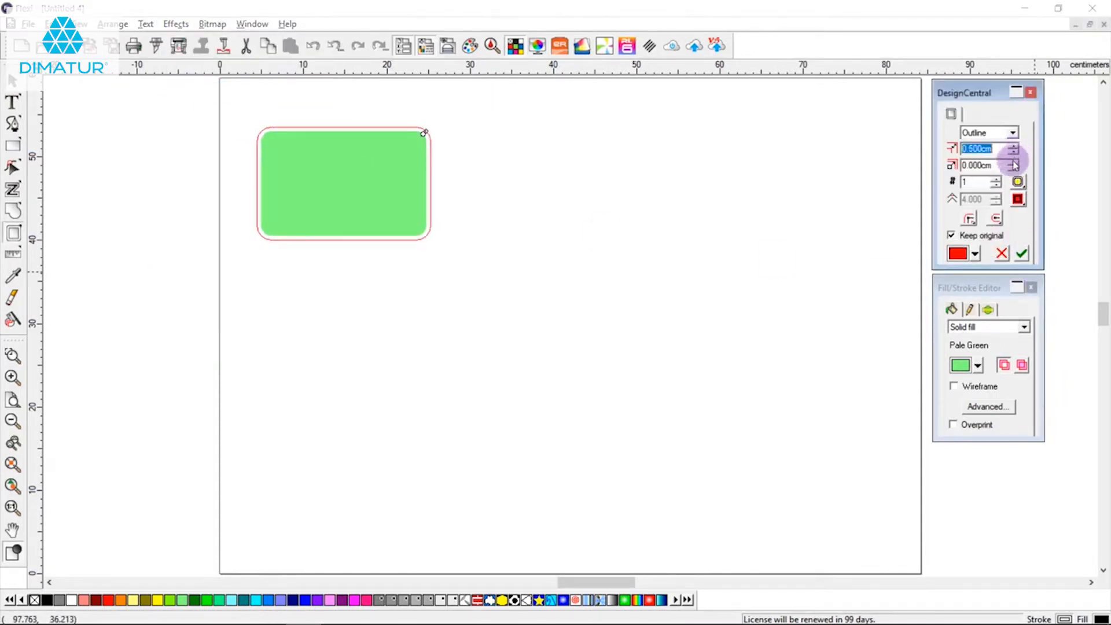
click(1021, 254)
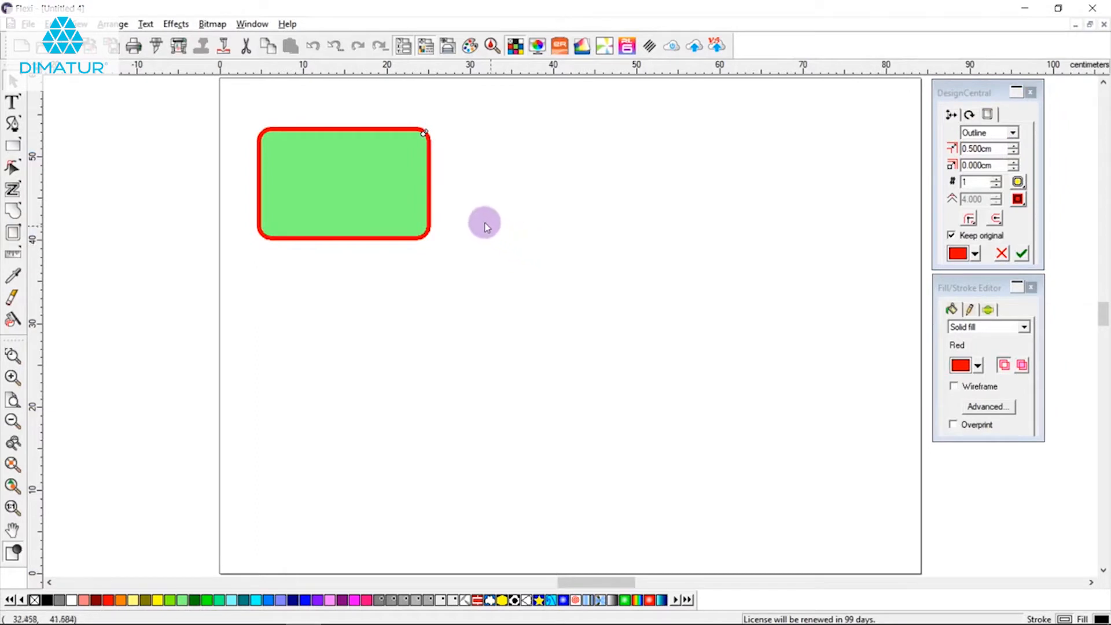
Apply a Contour Cut with a 0.920 cm offset around the outlined green rectangle.
click(384, 191)
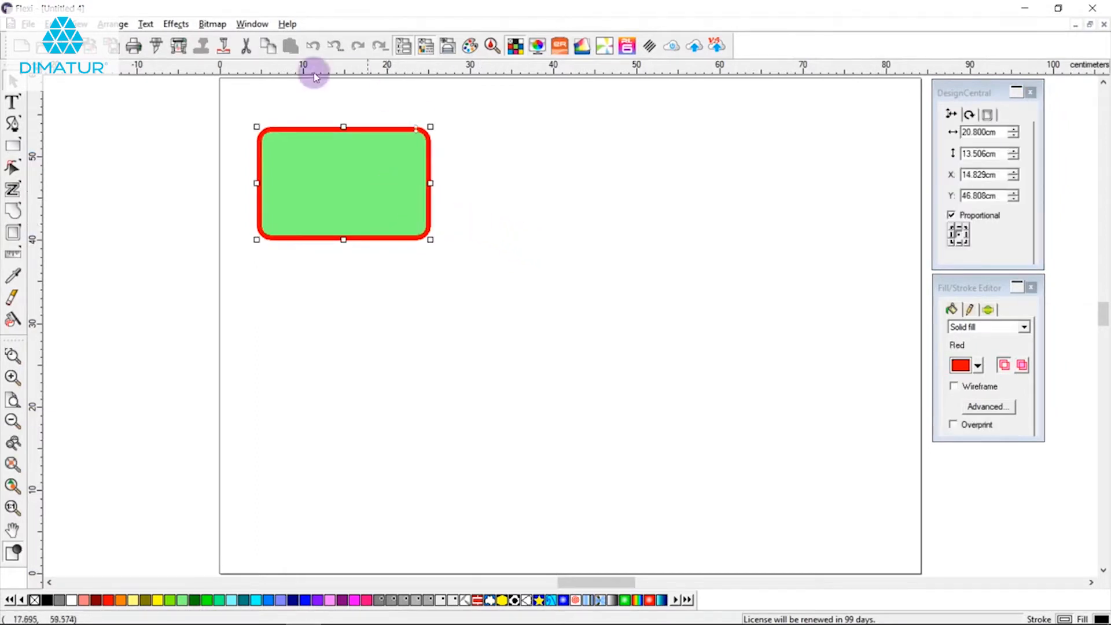
click(177, 25)
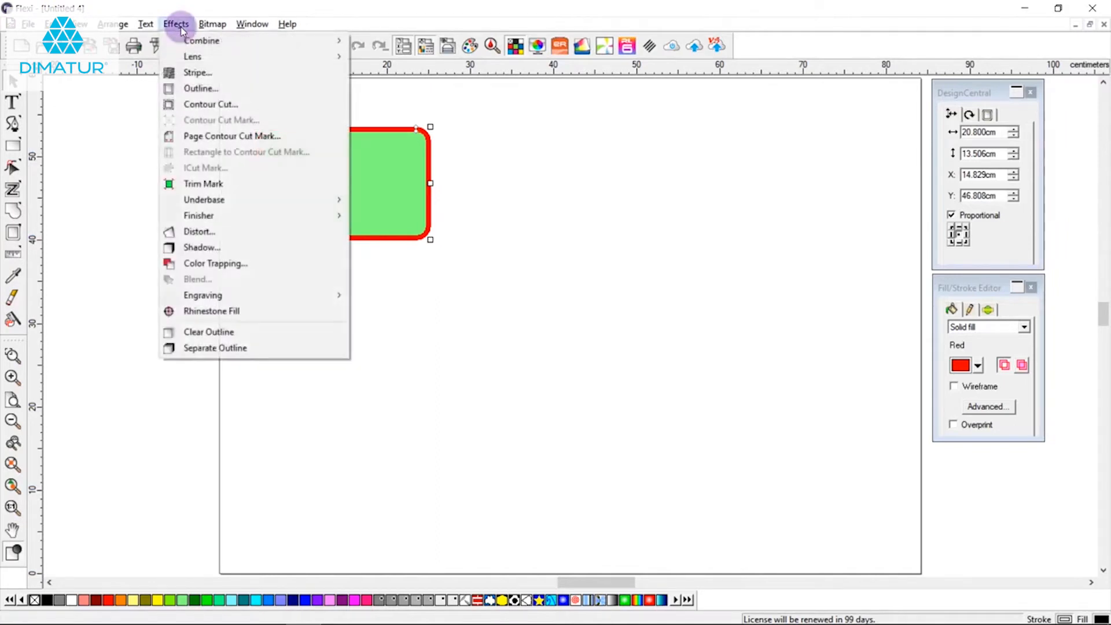
click(196, 105)
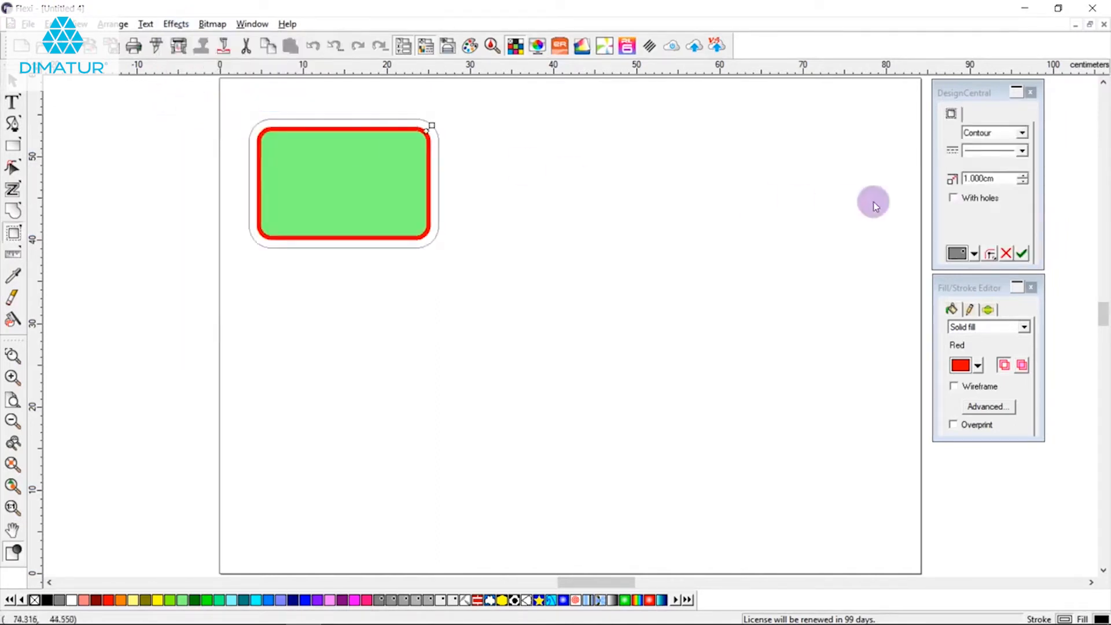
click(1022, 181)
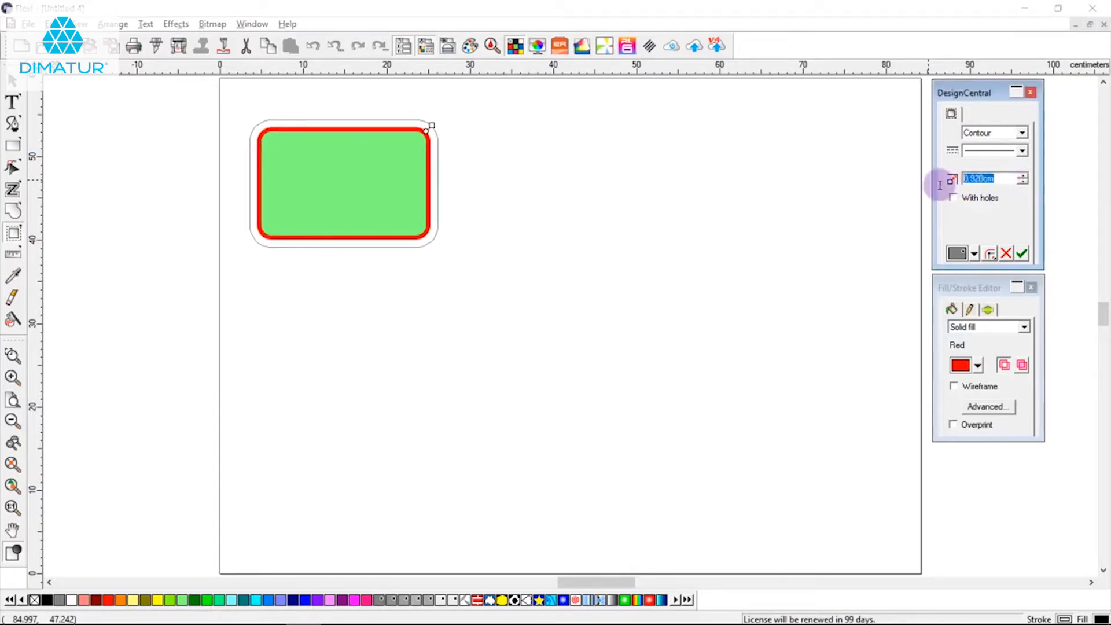
click(1021, 253)
click(591, 182)
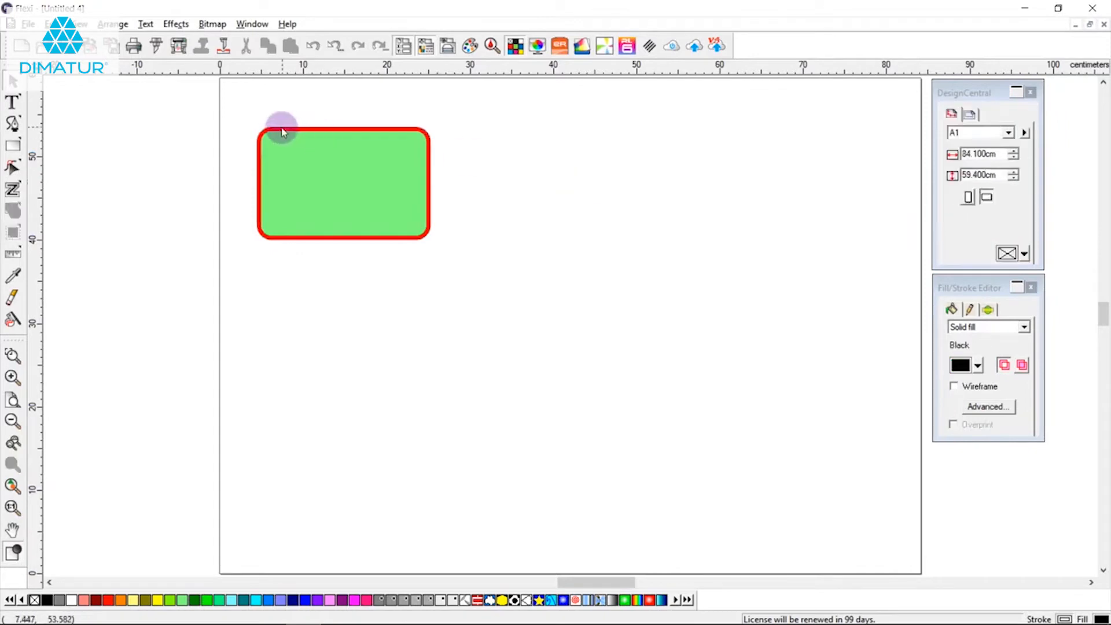
Add the text "A" in the upper middle of the green rectangle.
scroll(282, 132, up, 2)
scroll(282, 132, up, 1)
click(383, 225)
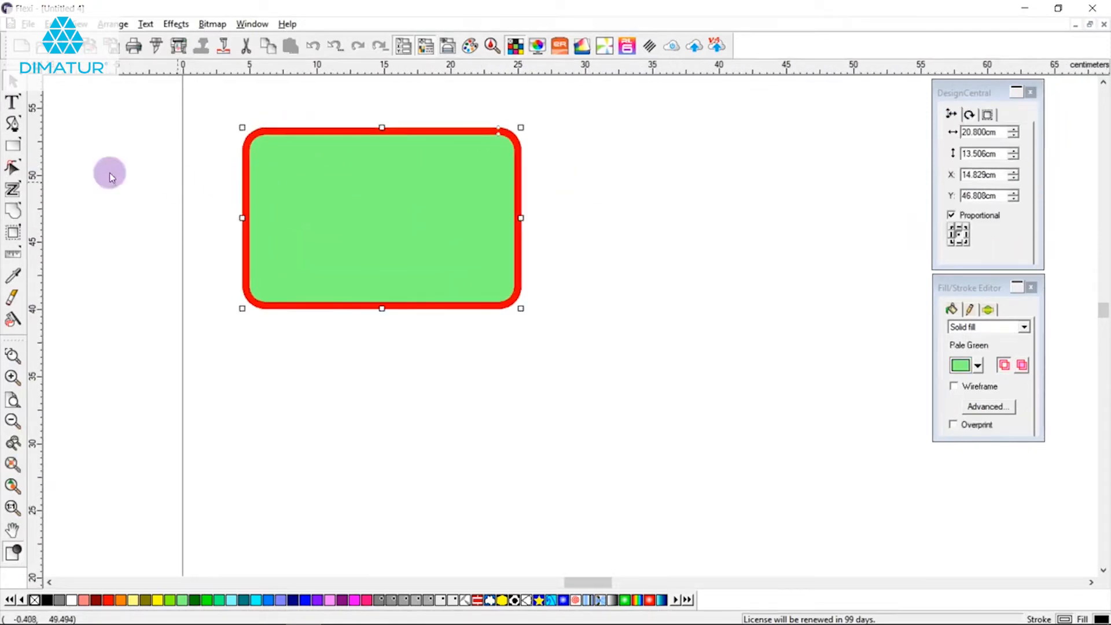
click(14, 103)
click(367, 188)
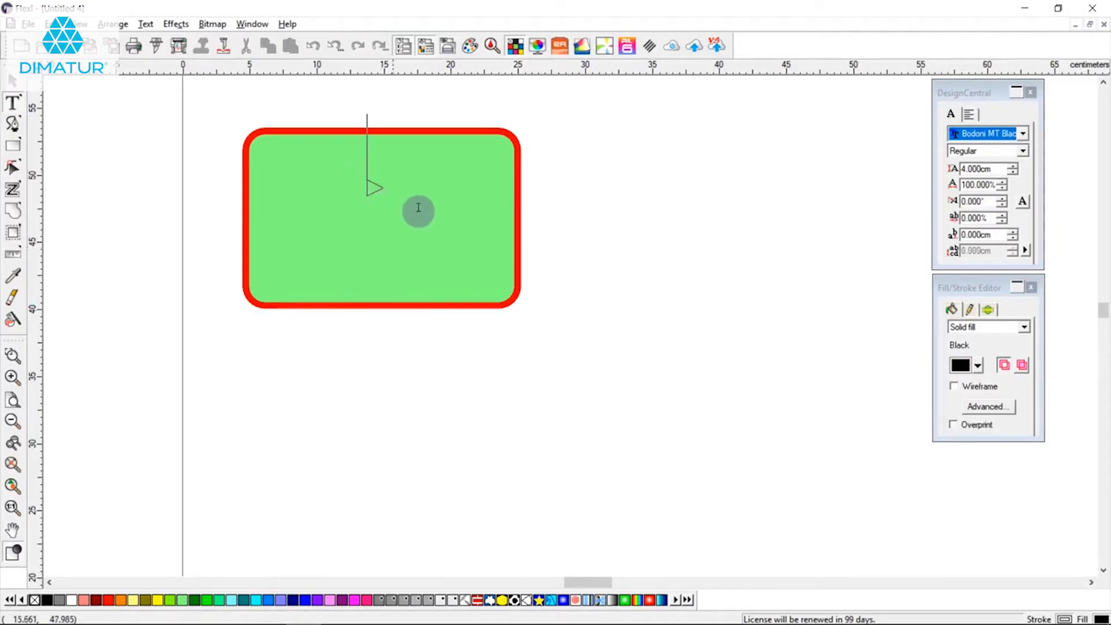
text(A)
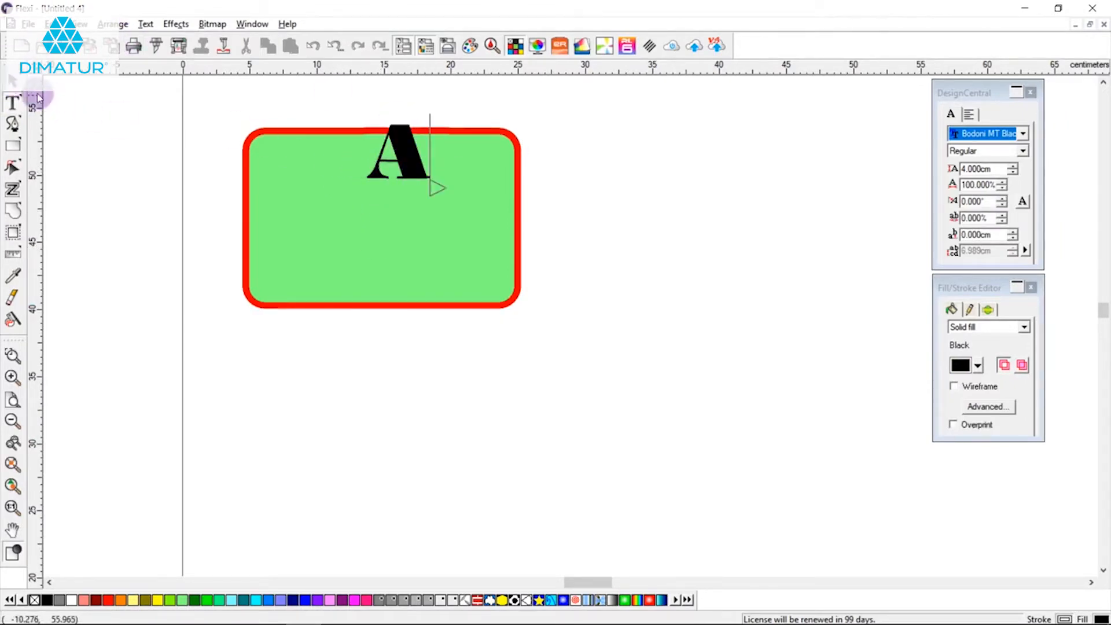
Move the "A" down inside the upper part of the green rectangle and change its font to Broadway.
click(15, 84)
drag(406, 152, 381, 172)
click(986, 115)
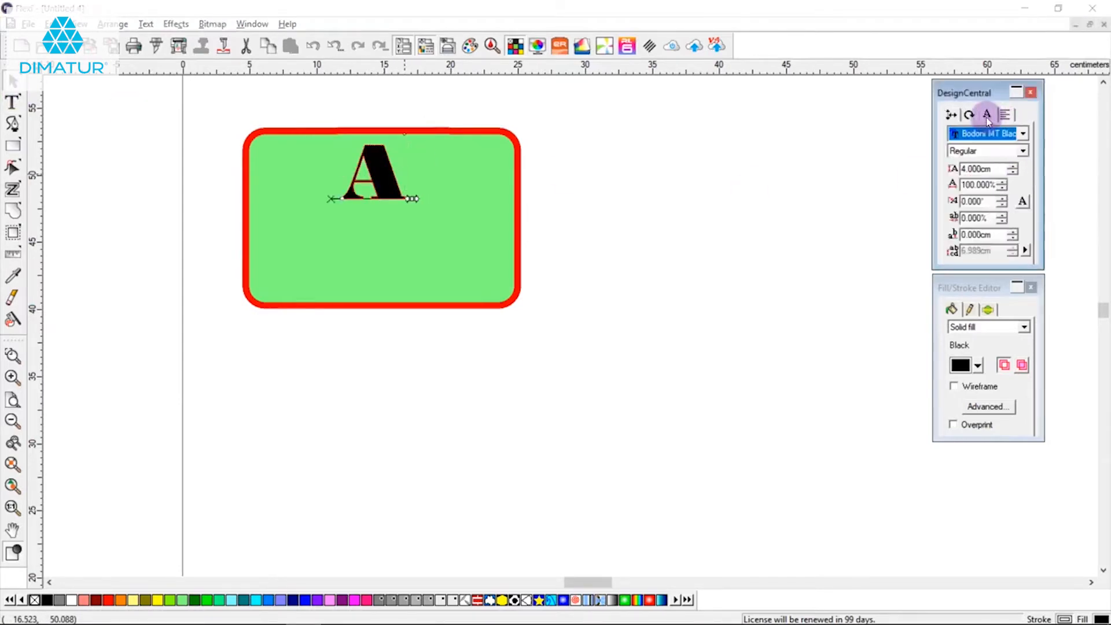
click(991, 133)
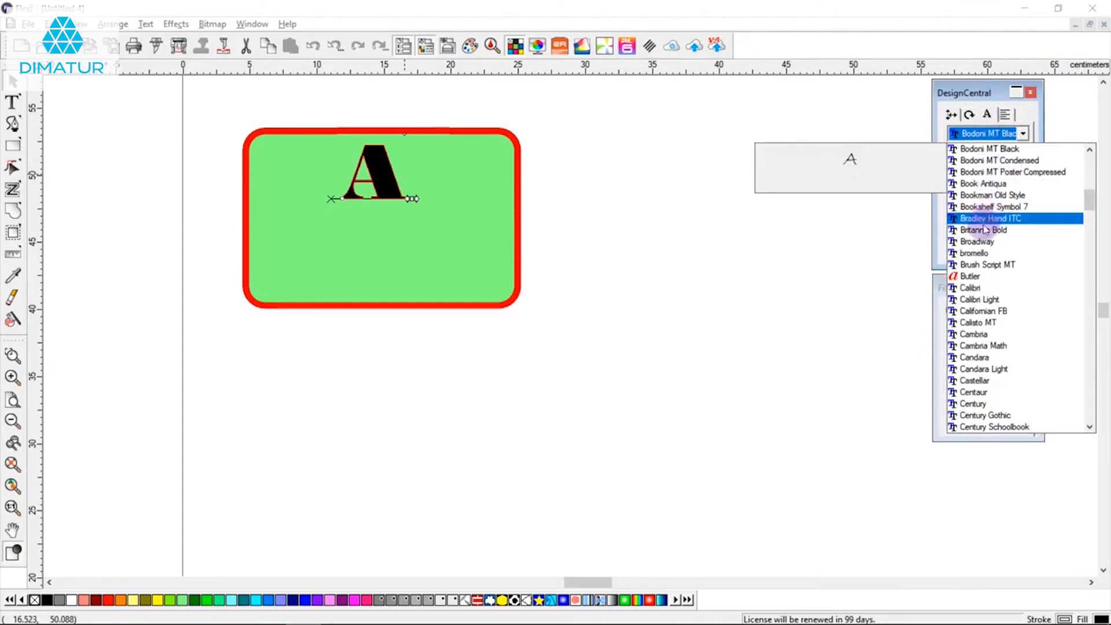
click(984, 243)
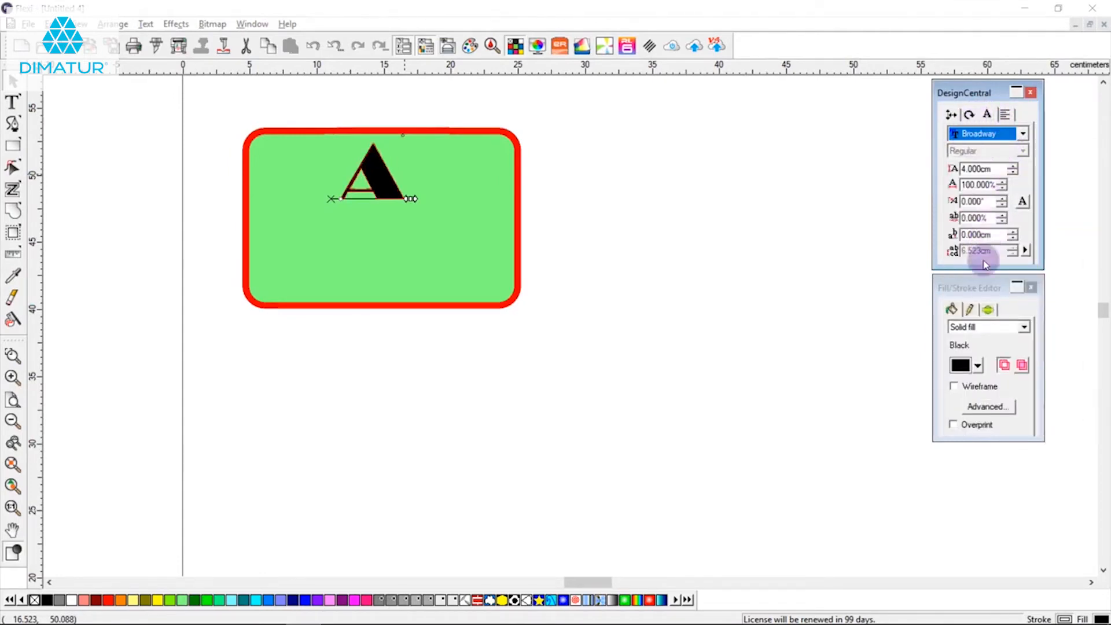
Fill the "A" with white and set its text alignment to centered.
click(977, 365)
click(958, 418)
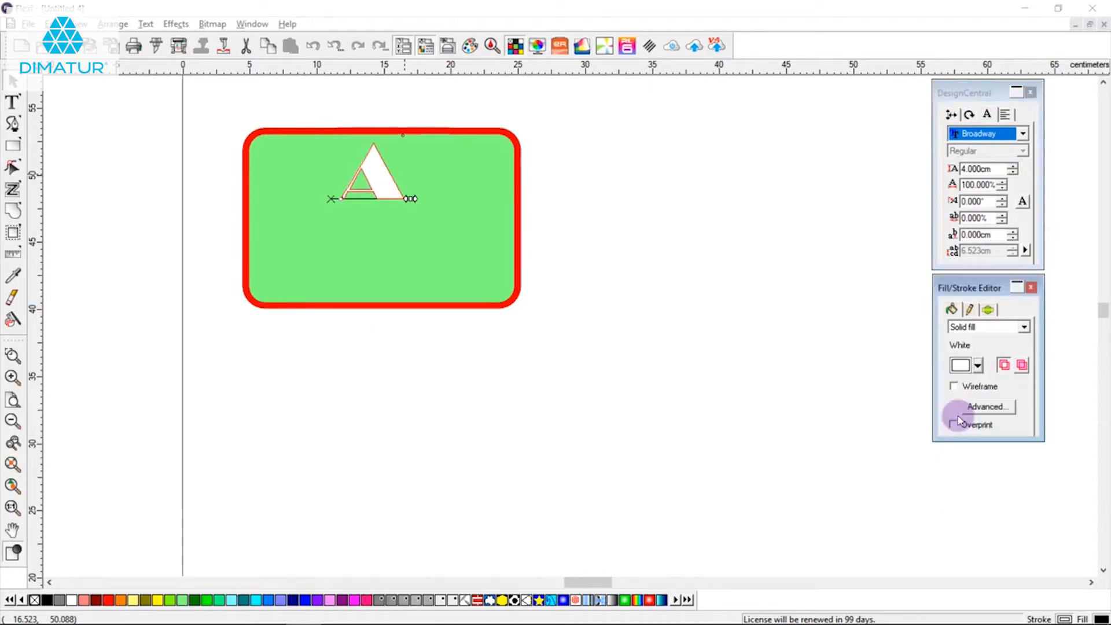
click(1005, 115)
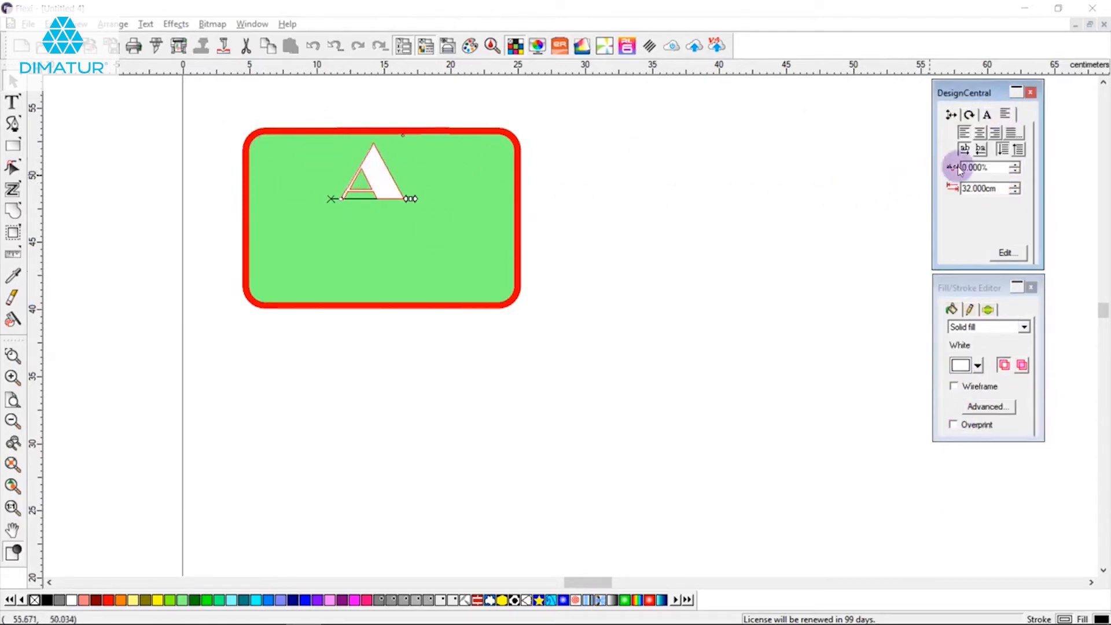
click(980, 135)
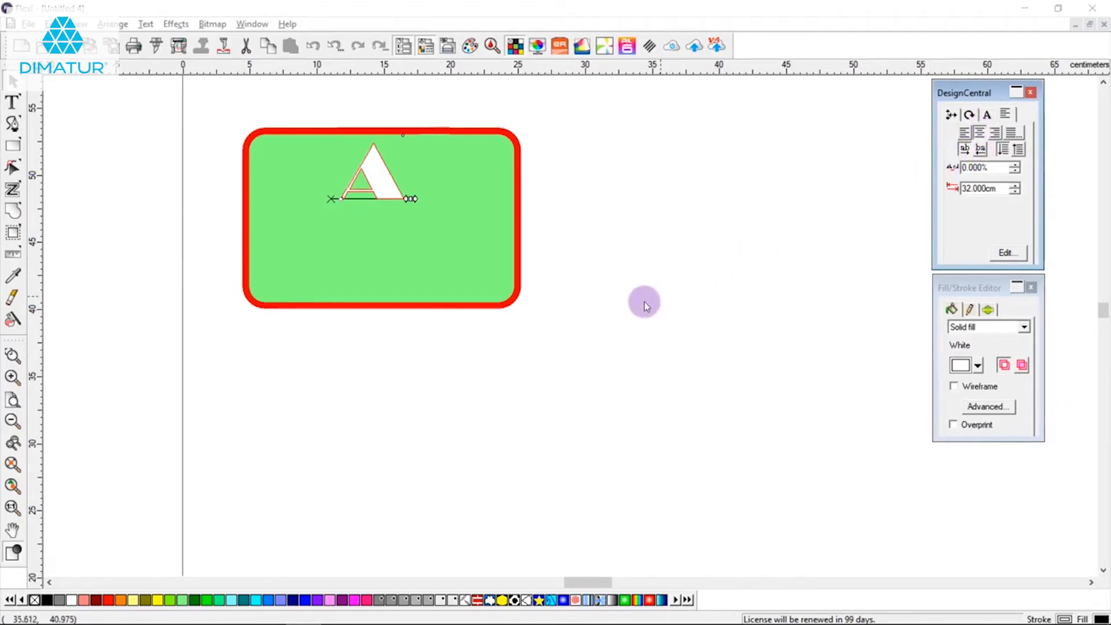
click(597, 318)
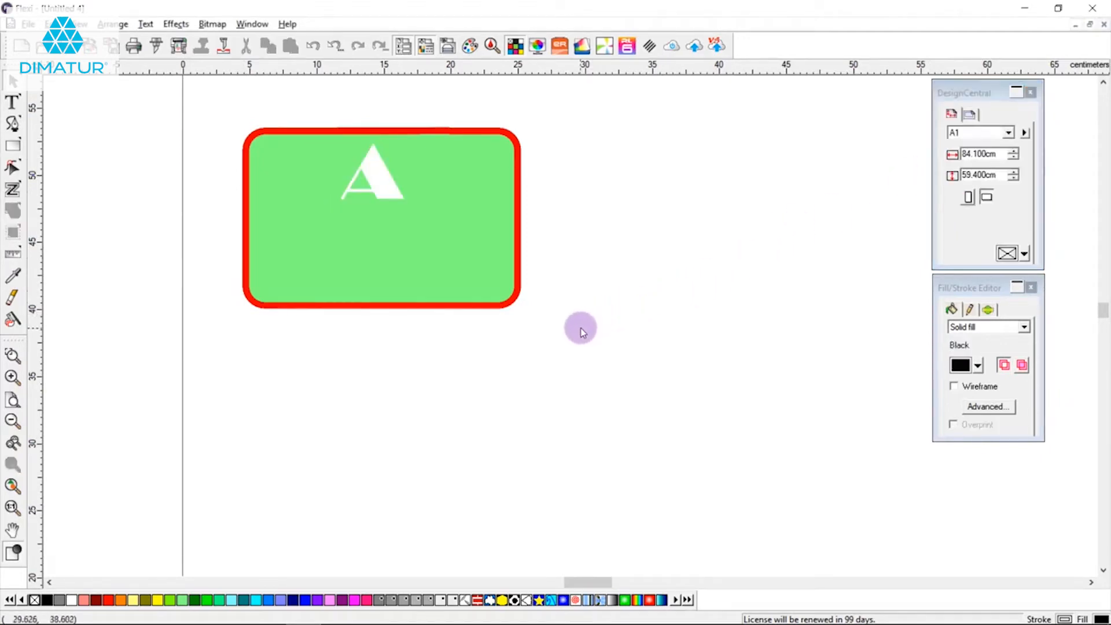
Add the text "100" and place it in the lower-left corner of the green rectangle.
click(14, 105)
click(271, 263)
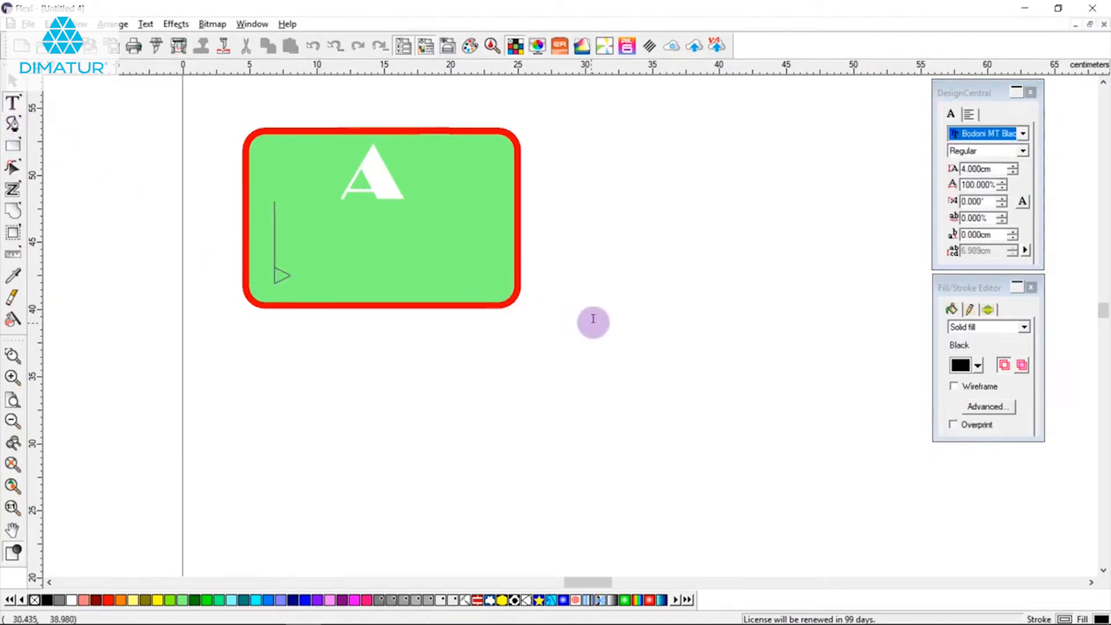
text(100)
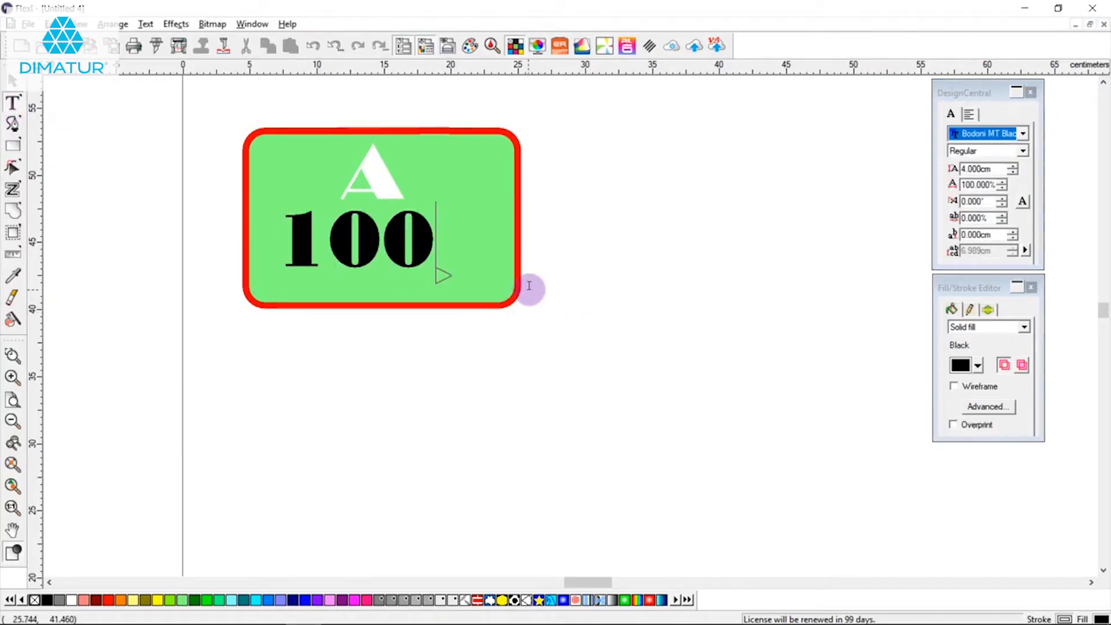
click(13, 79)
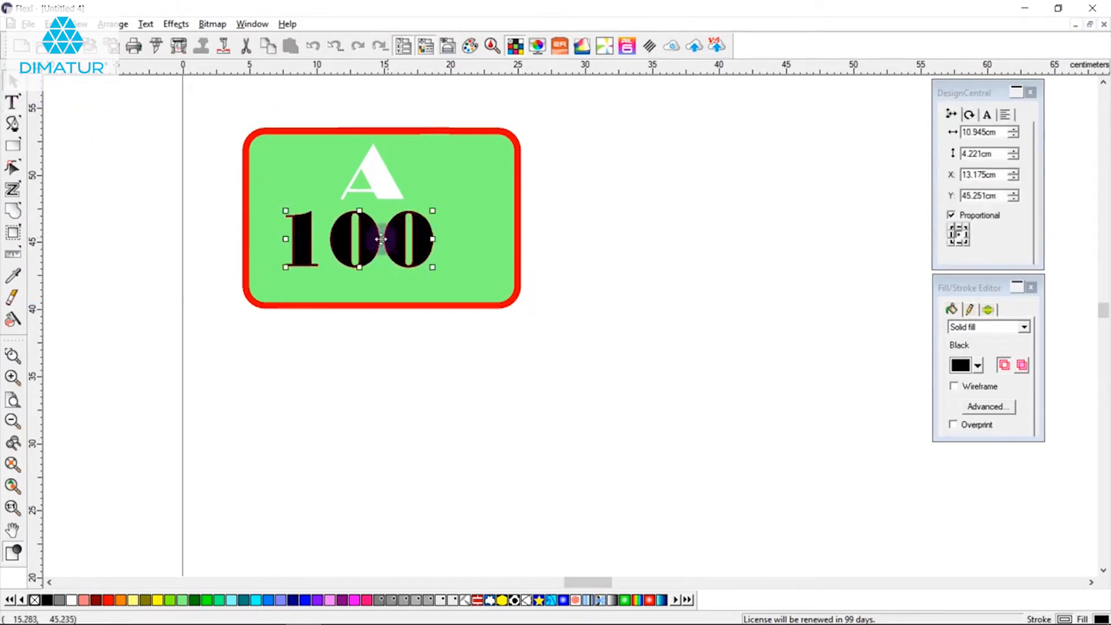
drag(365, 243, 344, 266)
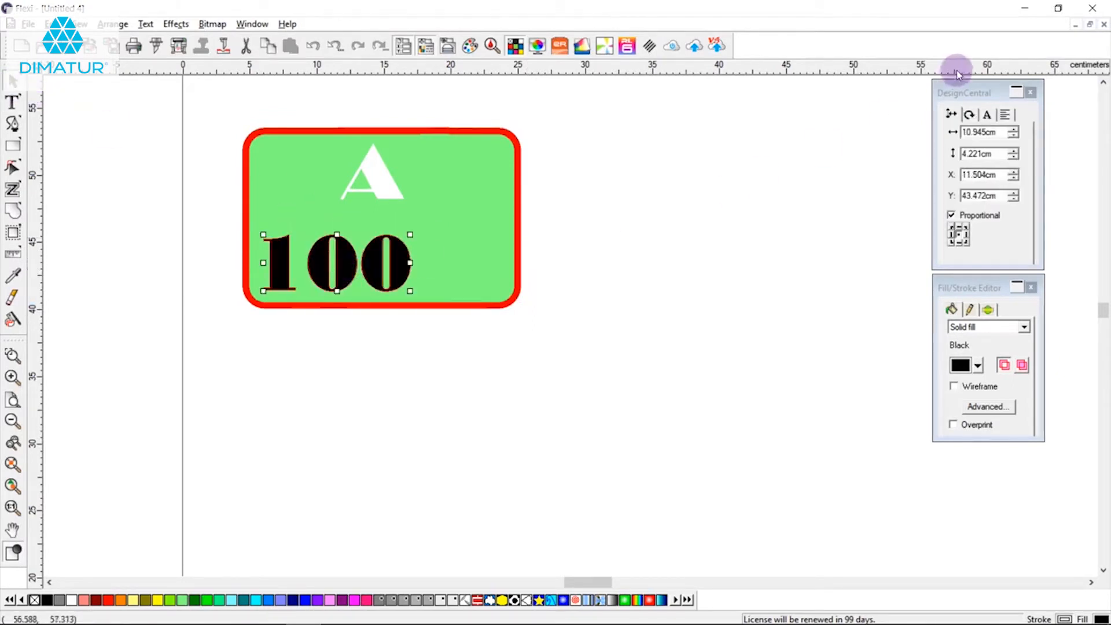
Fill the "100" with Sky Blue and change its font to Bodoni MT Poster Compressed.
click(1004, 115)
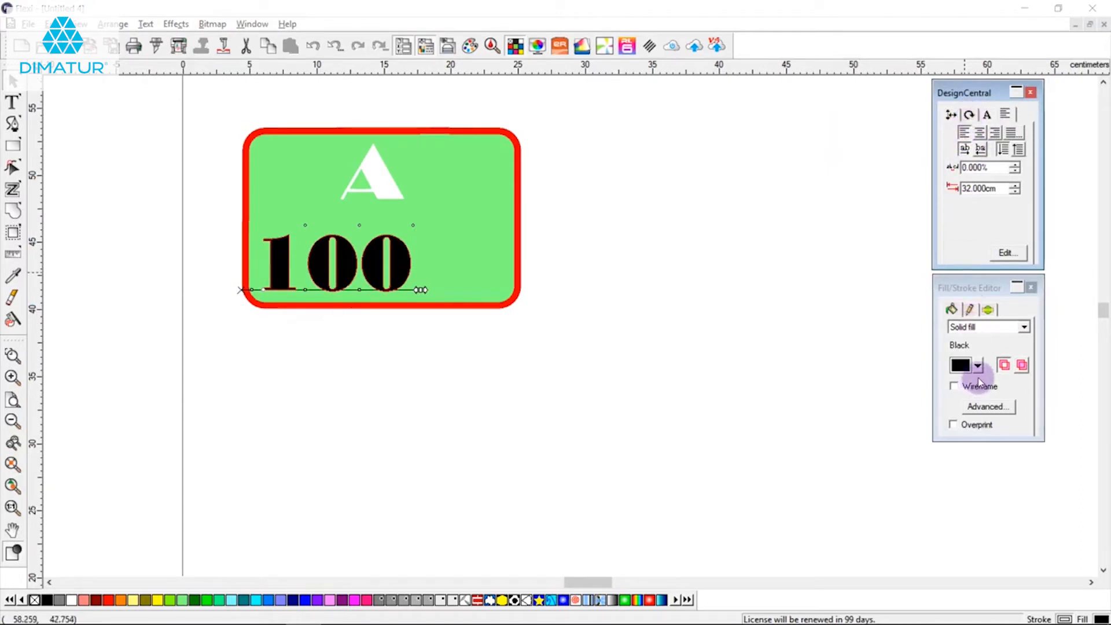
click(977, 367)
scroll(968, 444, down, 5)
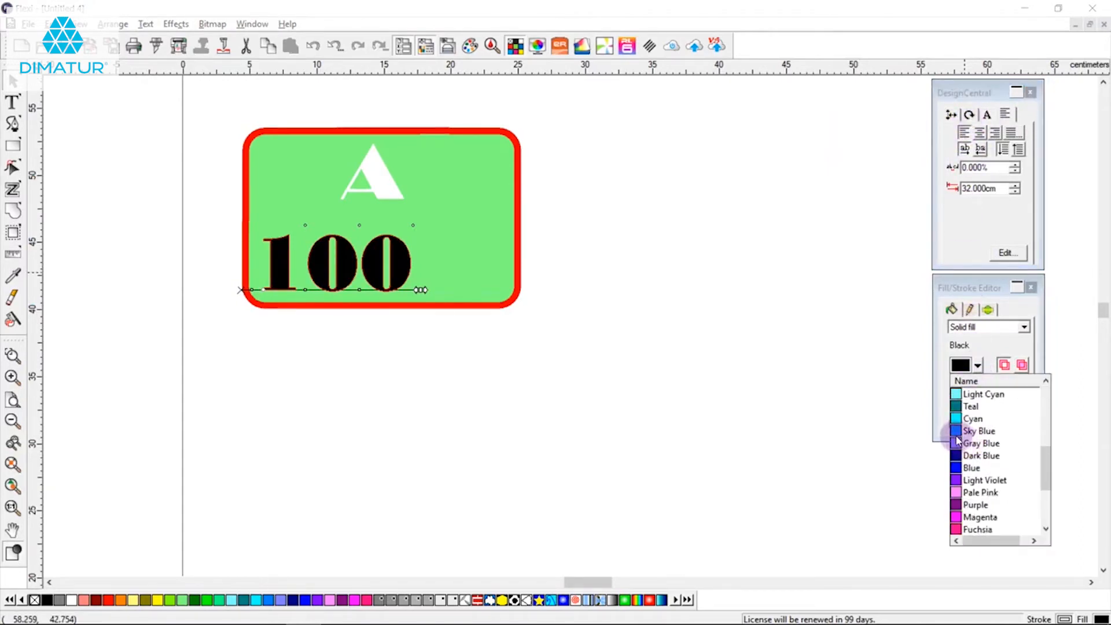
click(971, 431)
click(986, 114)
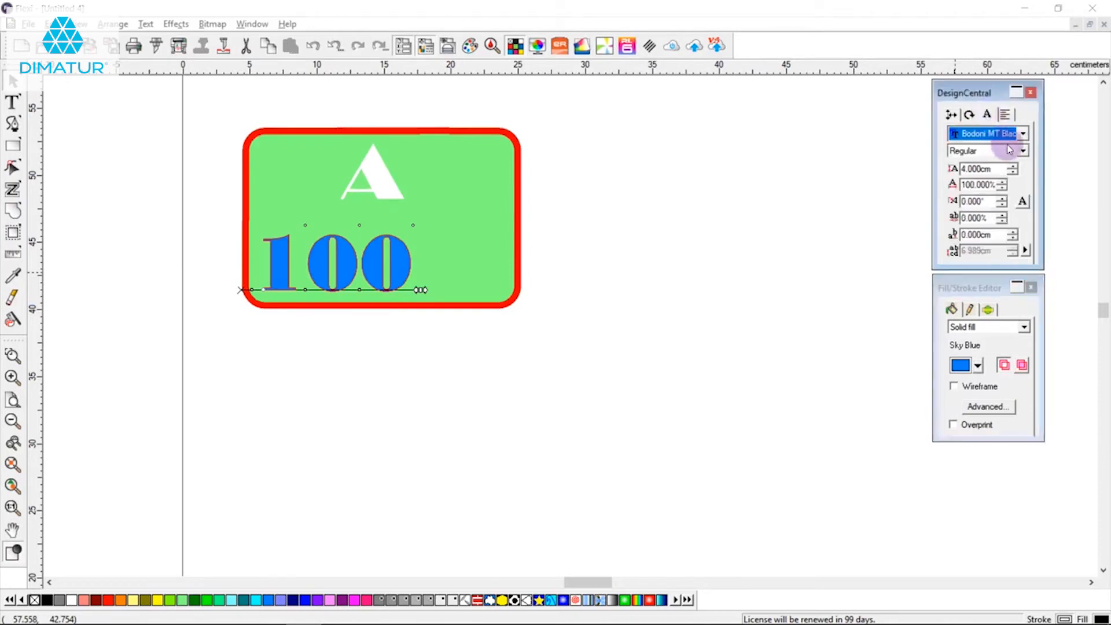
click(1023, 134)
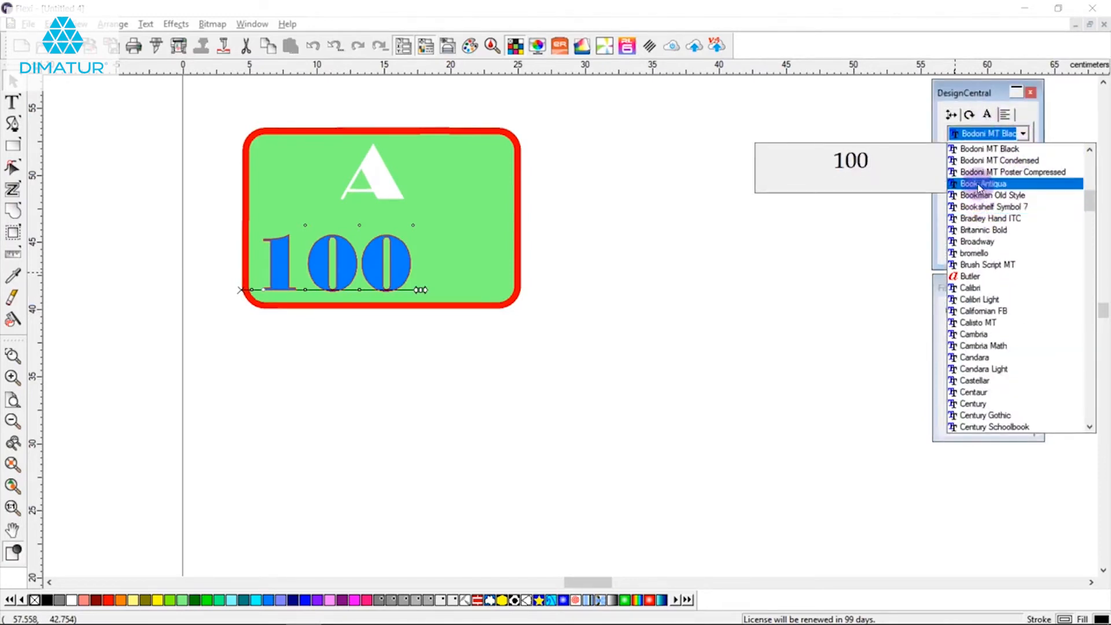
click(983, 172)
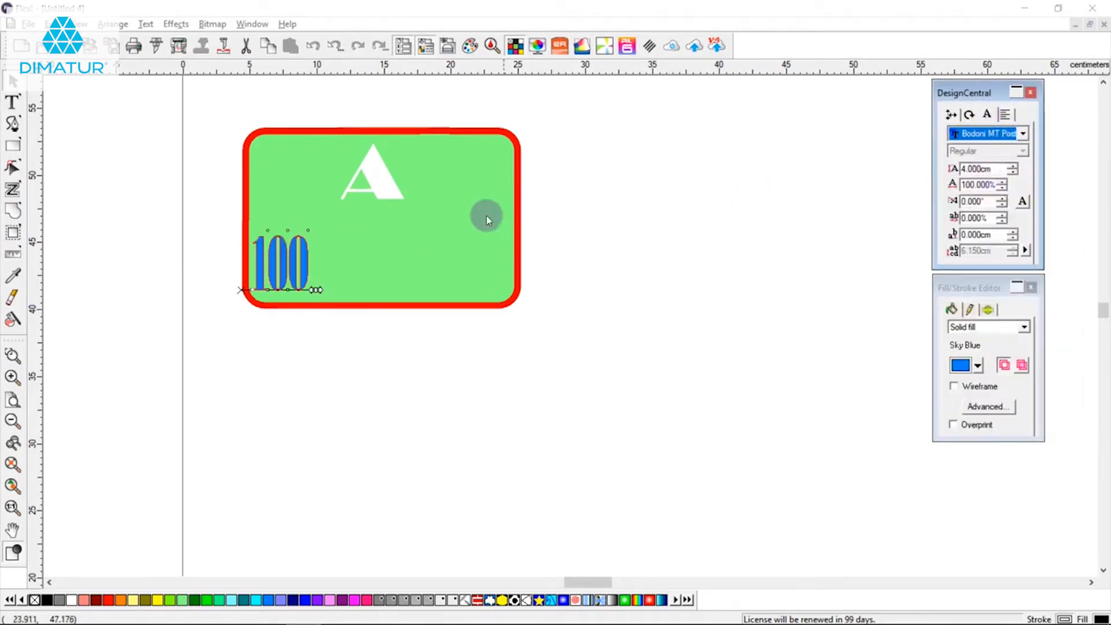
click(329, 341)
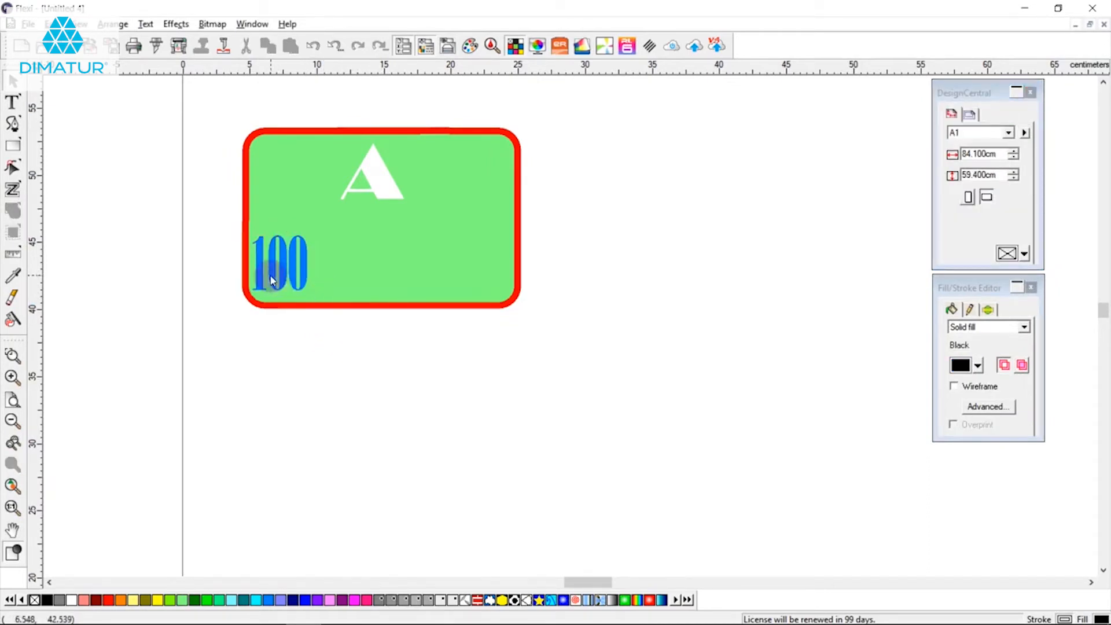
Auto Serialize the whole label with 20 copies in 5 columns, choosing both "A" and "100" as the texts to replace.
scroll(272, 281, down, 1)
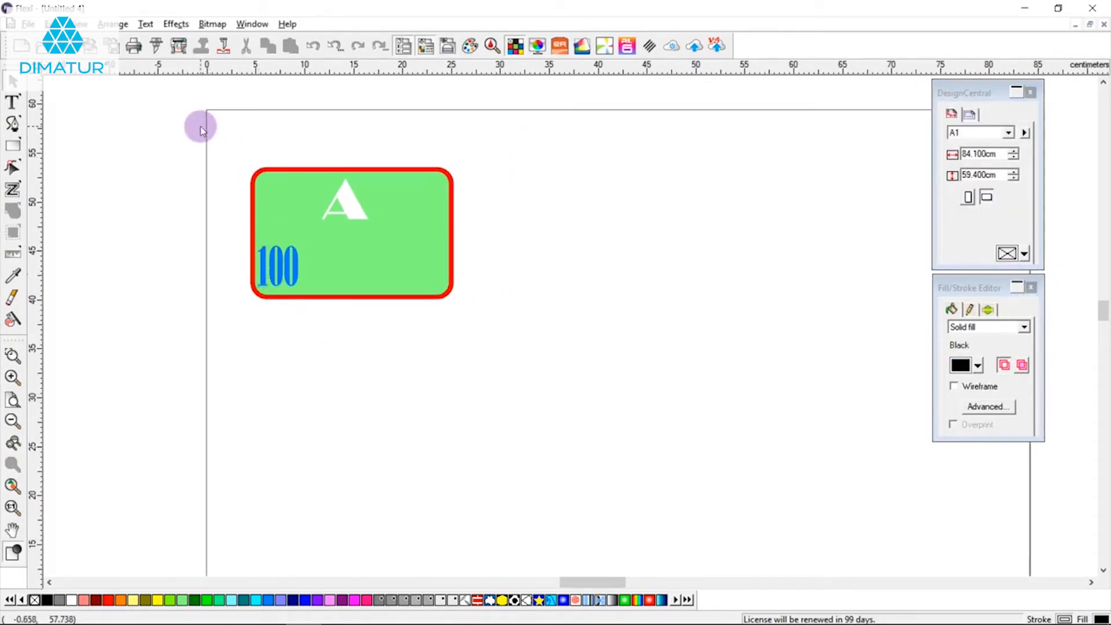
drag(201, 126, 543, 404)
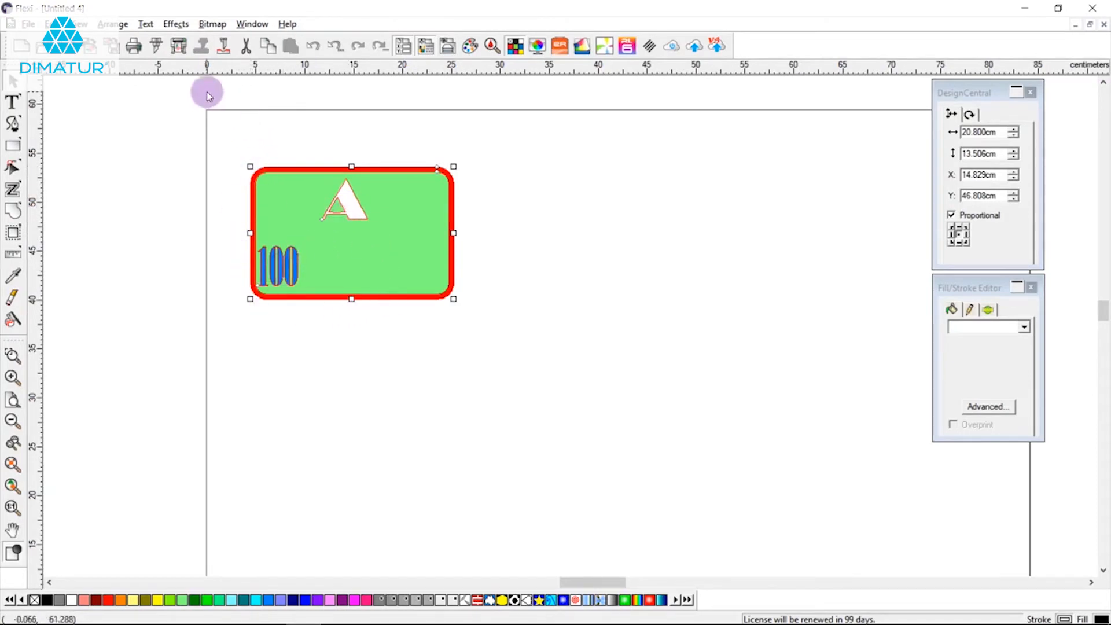
click(120, 25)
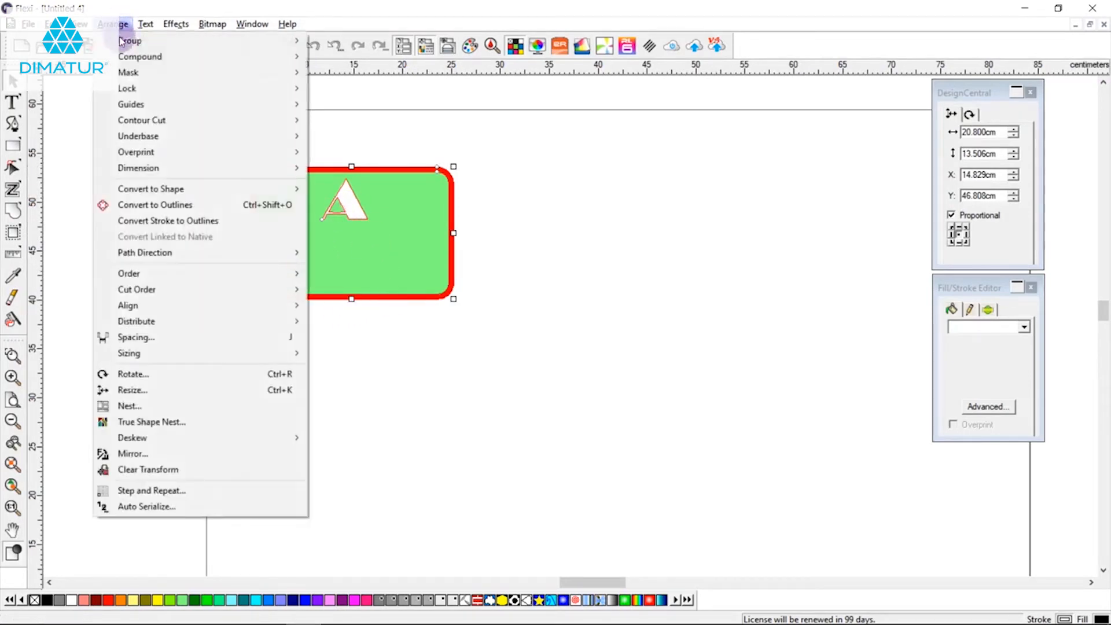
click(226, 505)
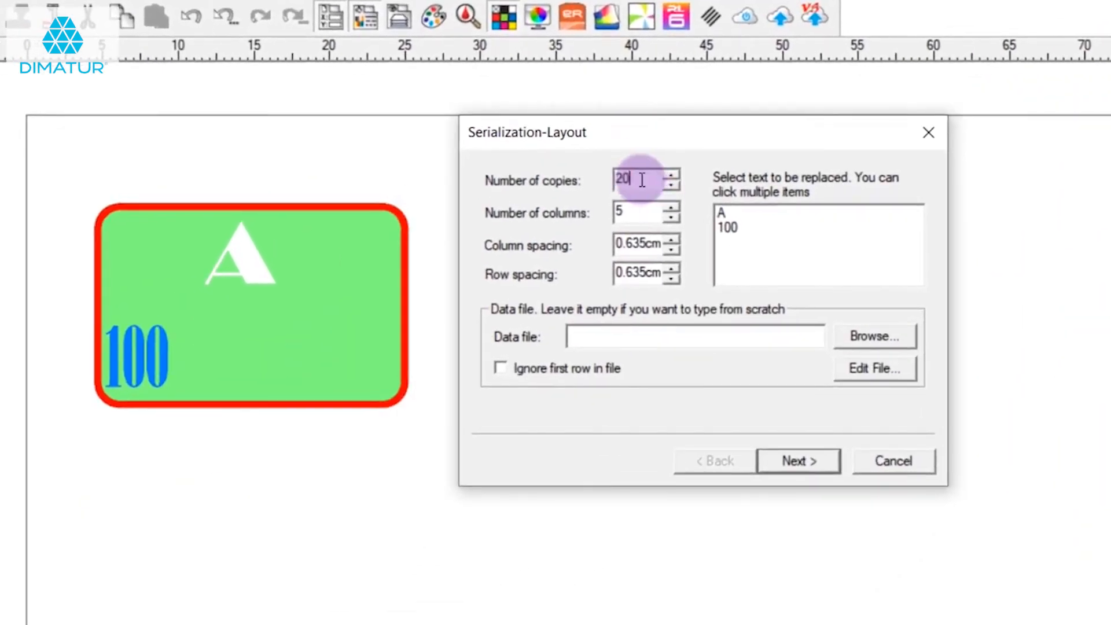
double_click(652, 183)
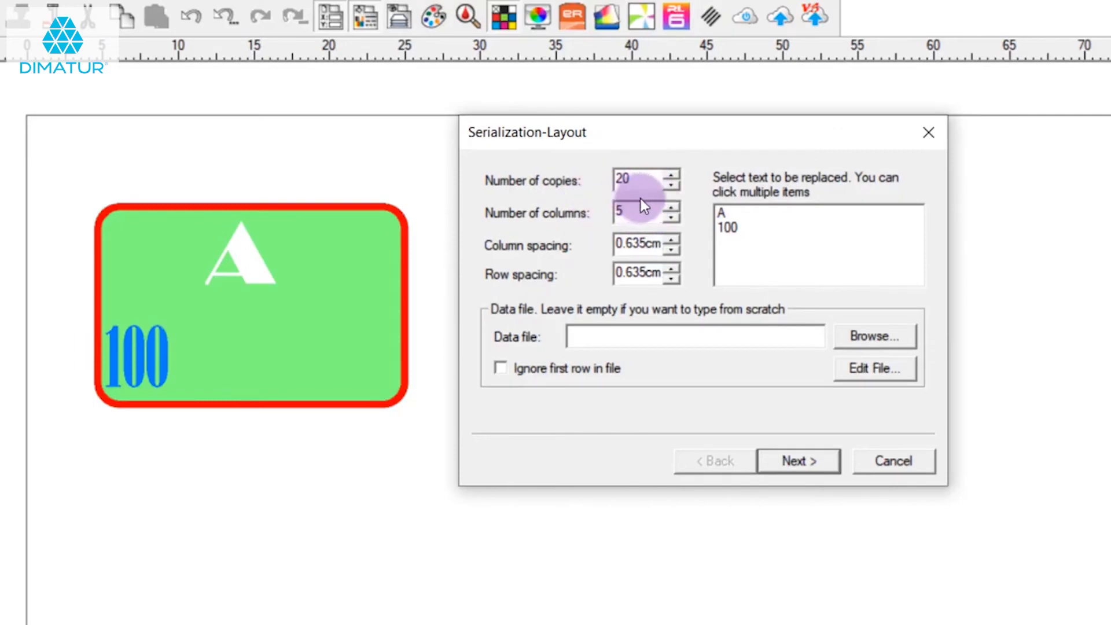
click(249, 250)
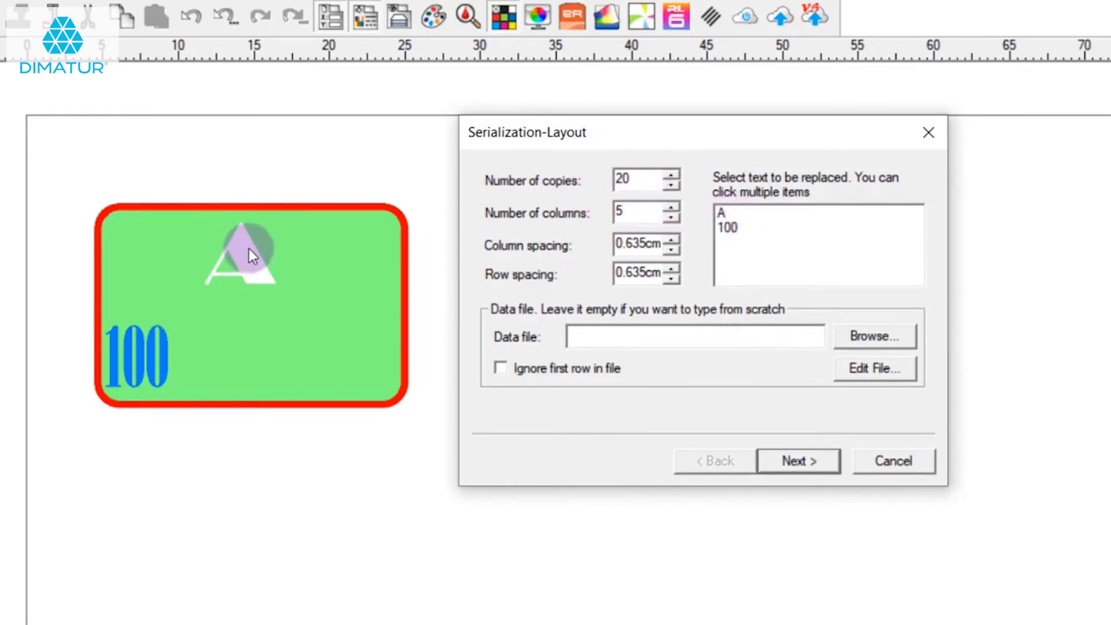
click(717, 207)
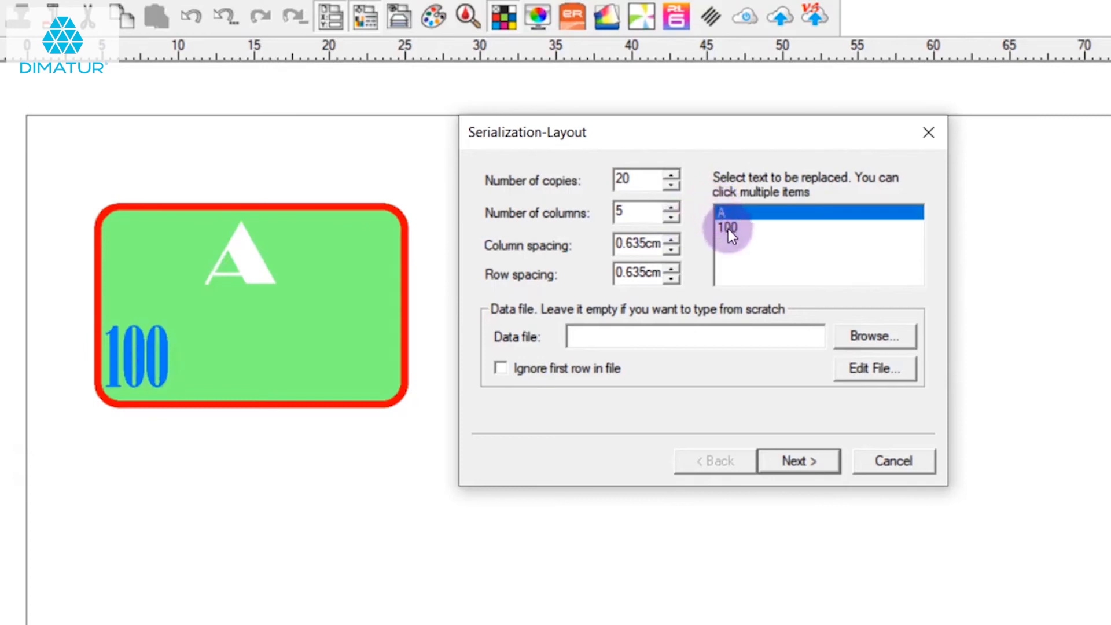
click(728, 228)
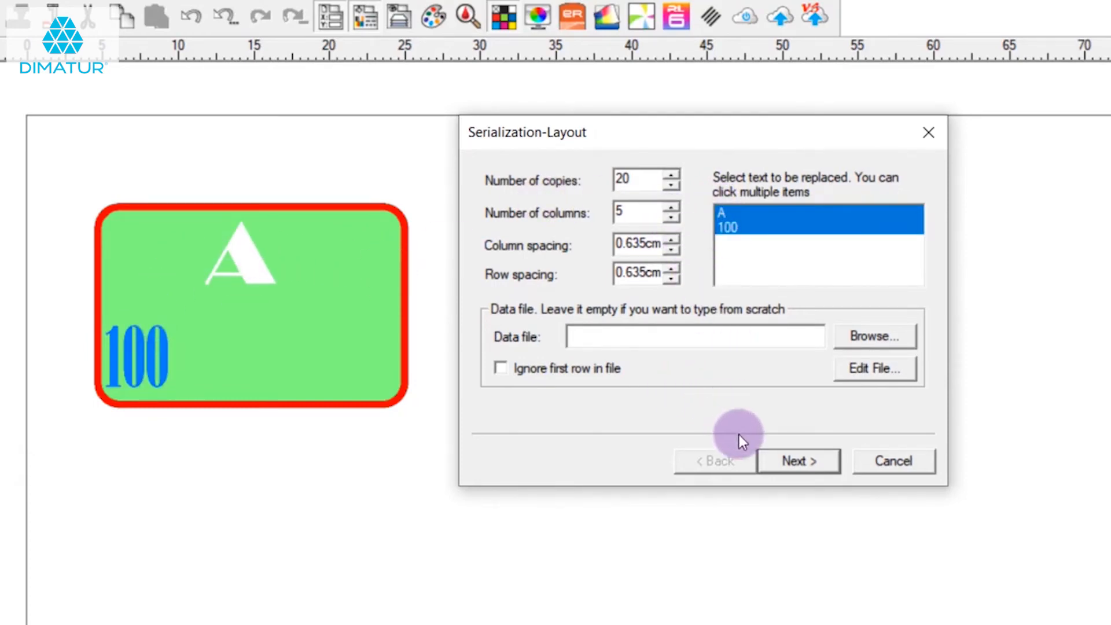
click(793, 462)
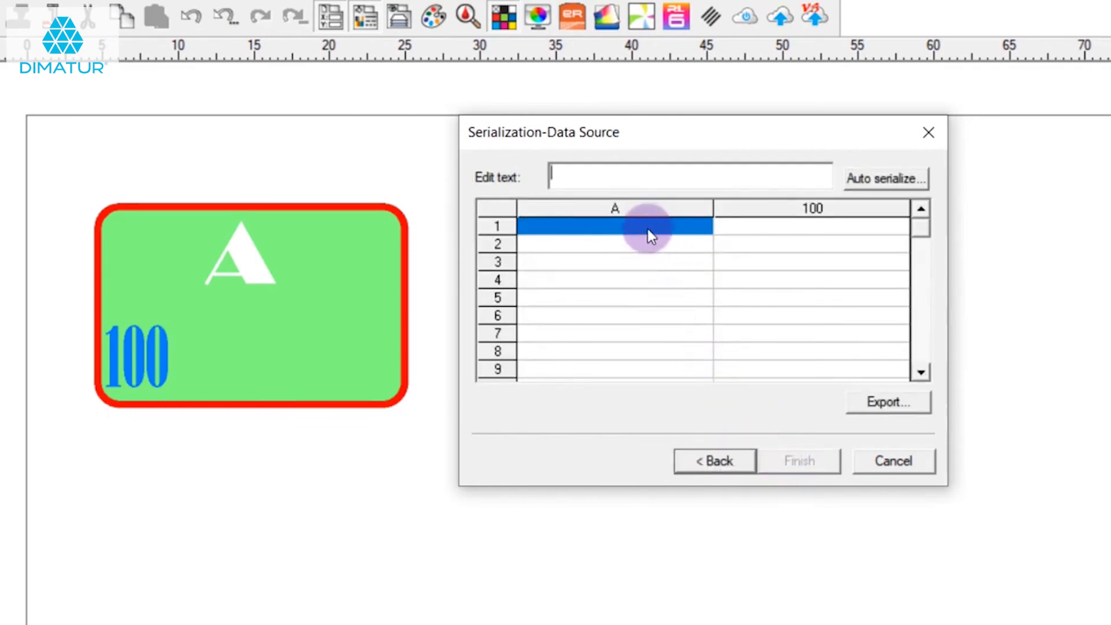
Serialize the "A" column by Character, starting at A with increment 1, and check the generated letters through row 20.
click(814, 232)
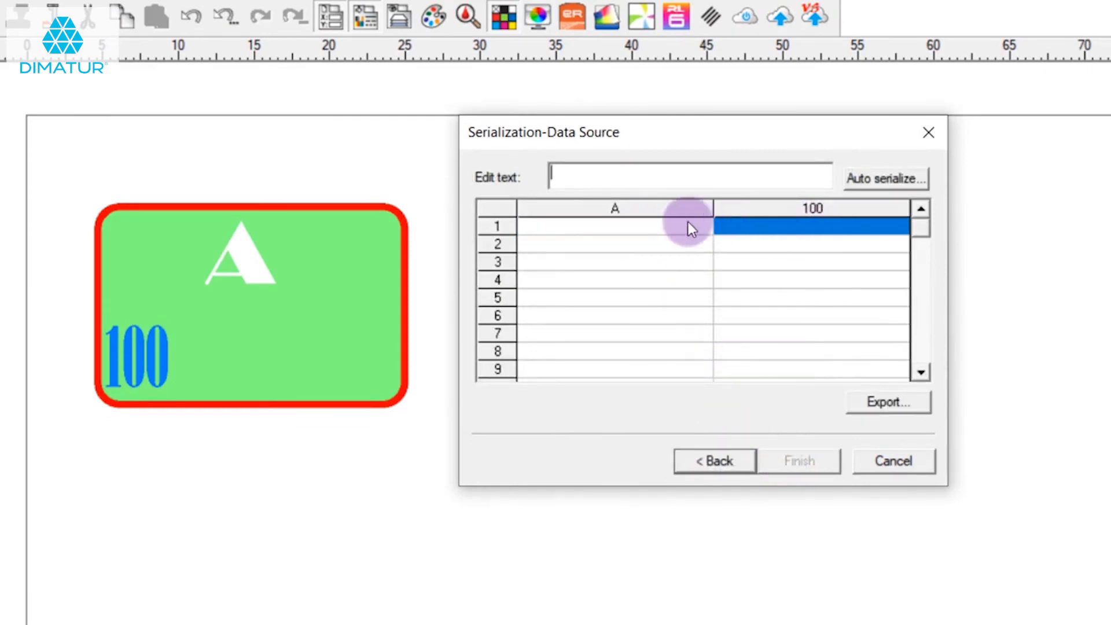
click(650, 228)
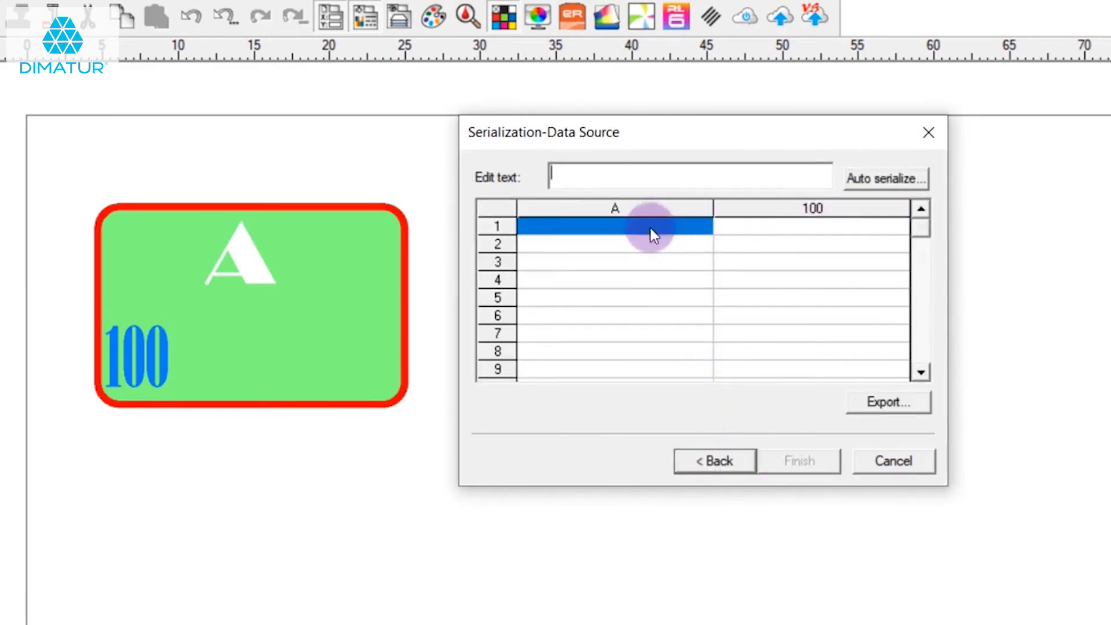
click(879, 183)
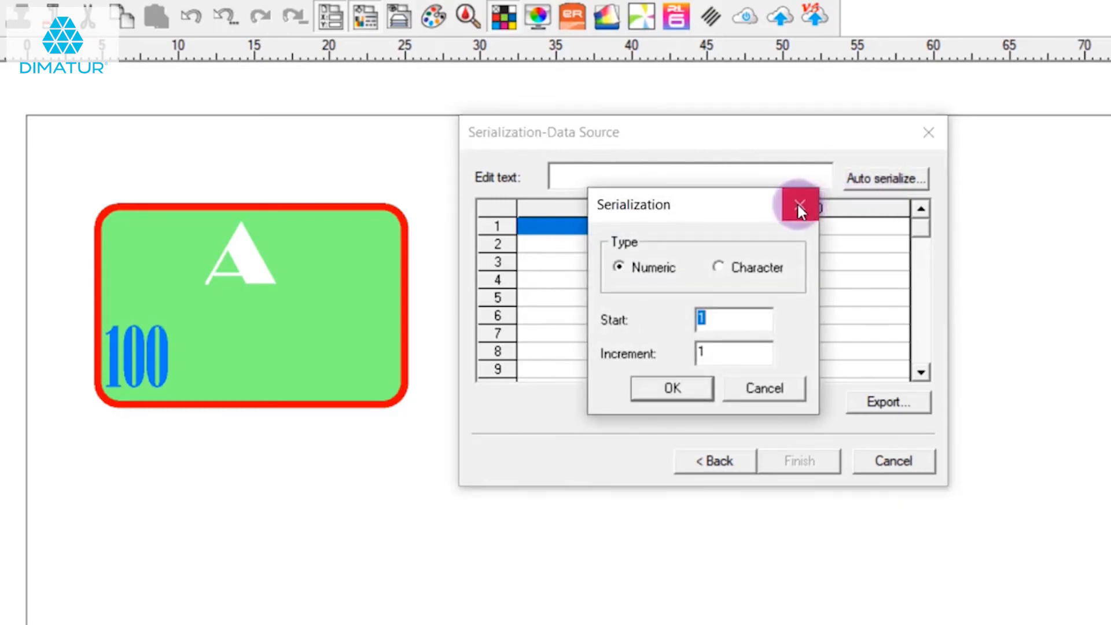
click(718, 267)
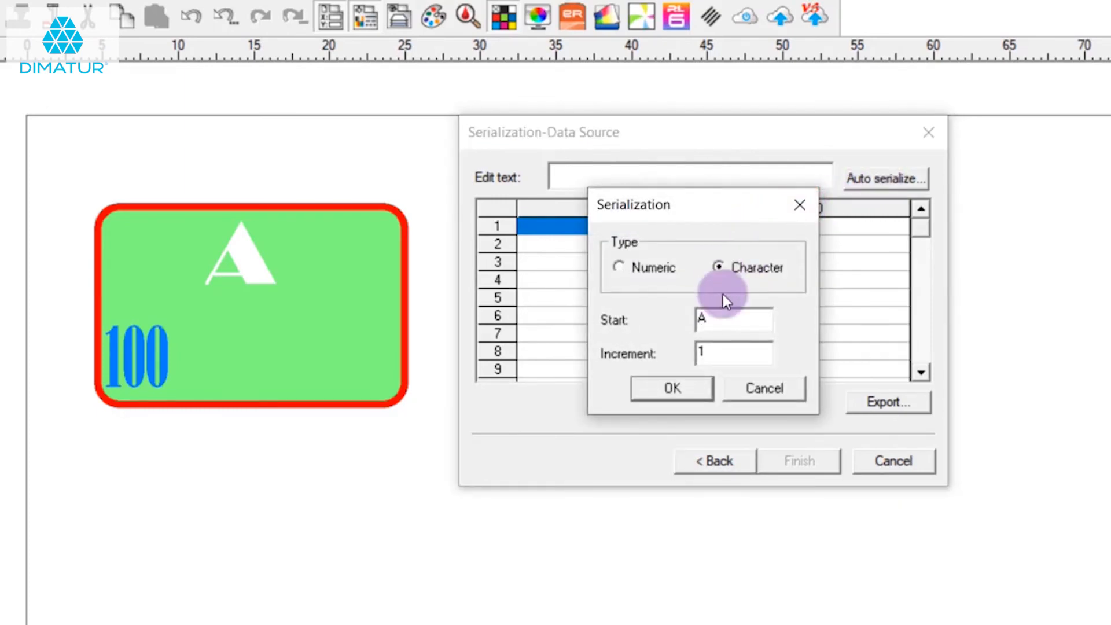
click(719, 320)
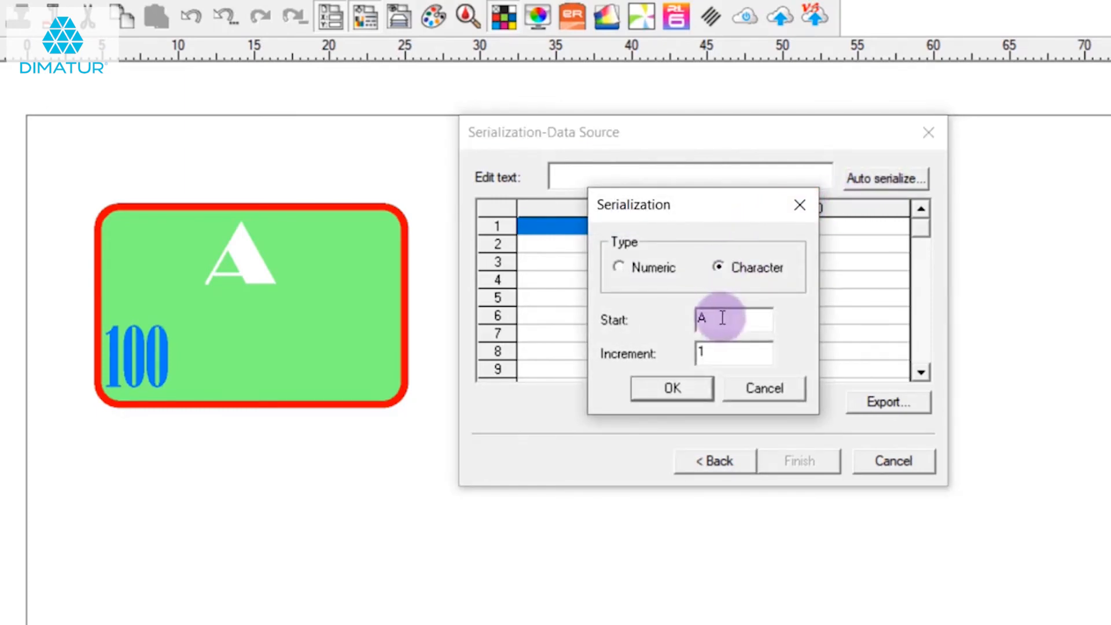
click(719, 353)
click(670, 387)
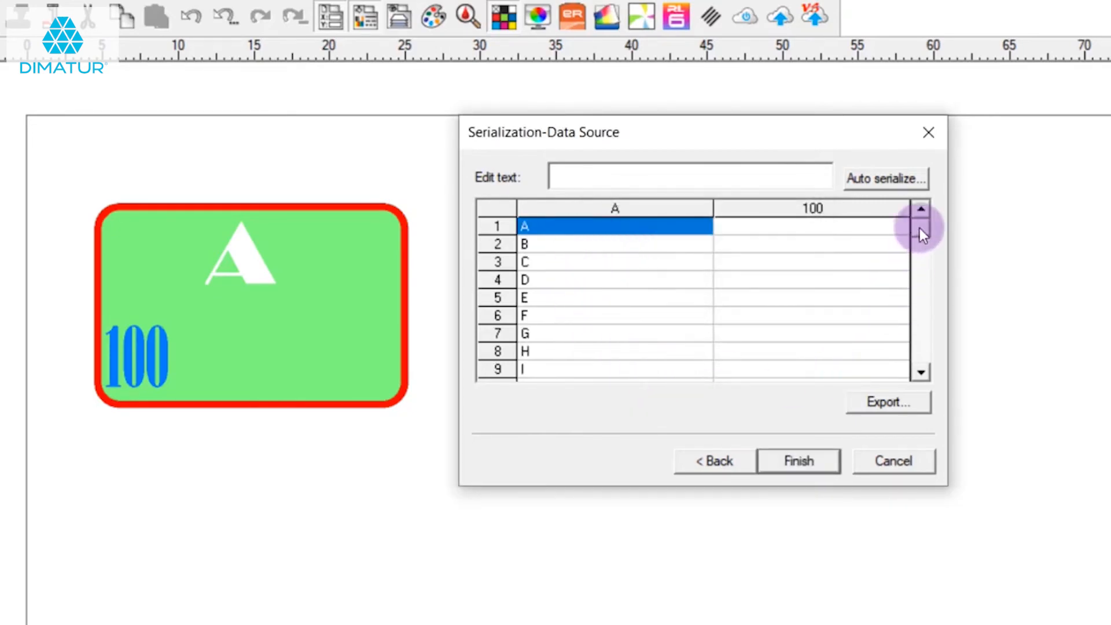
drag(919, 347, 919, 361)
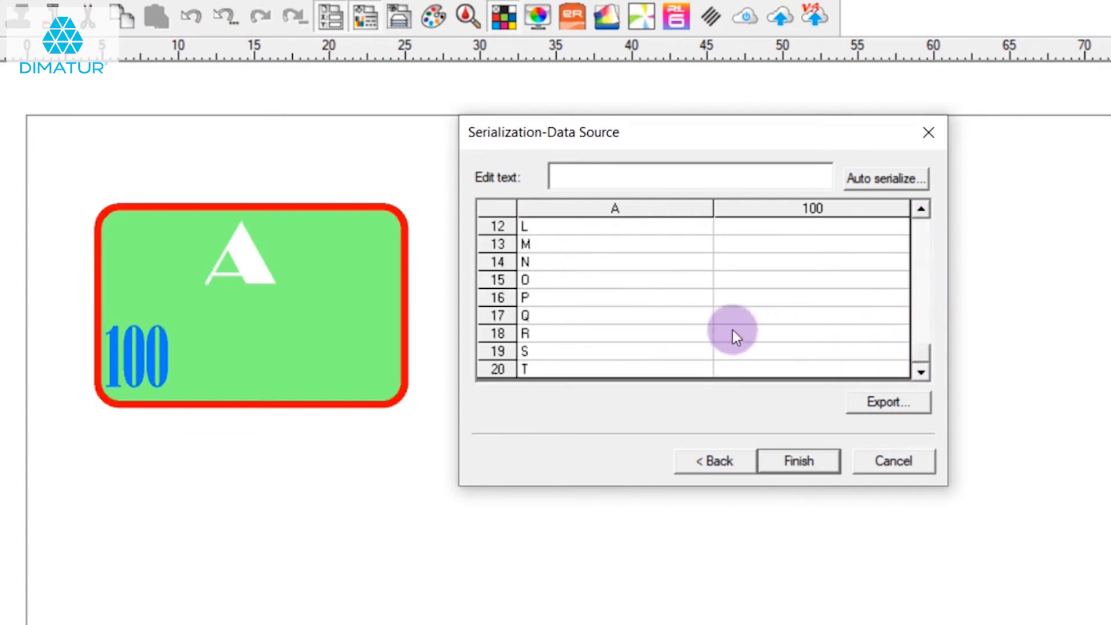
click(564, 369)
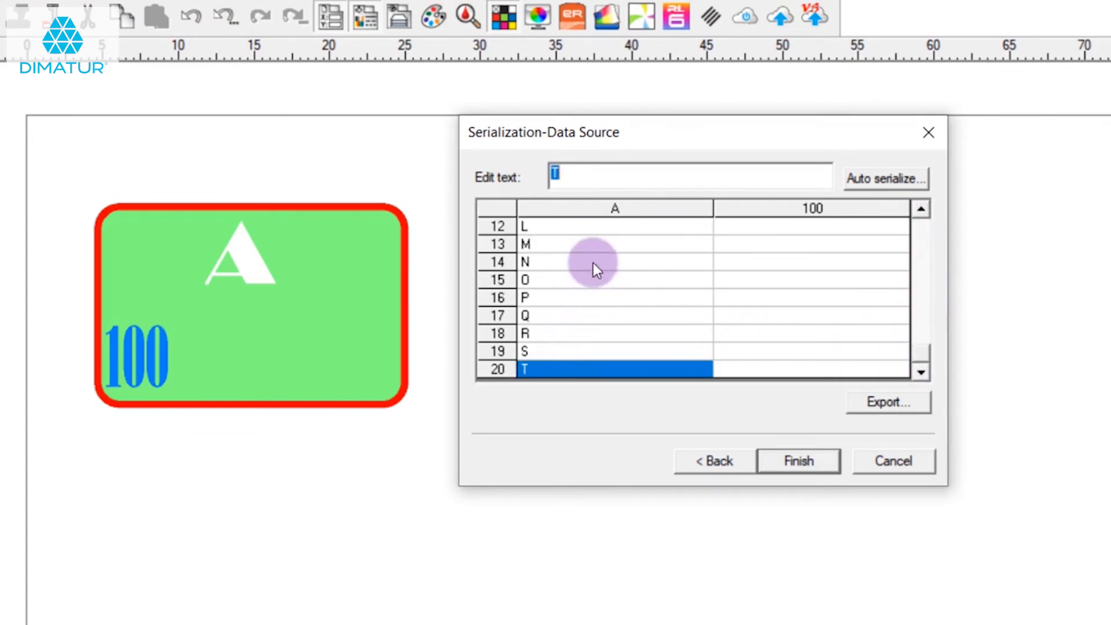
click(922, 211)
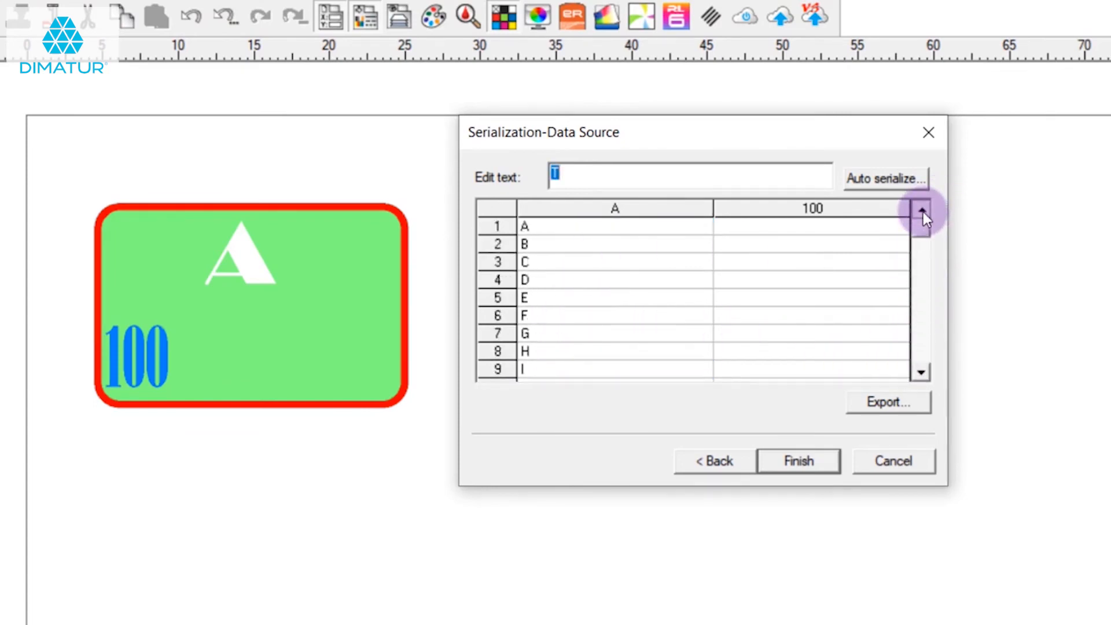
Serialize the "100" column from its first row as Numeric, starting at 100 with an increment of 2.
drag(925, 268, 852, 352)
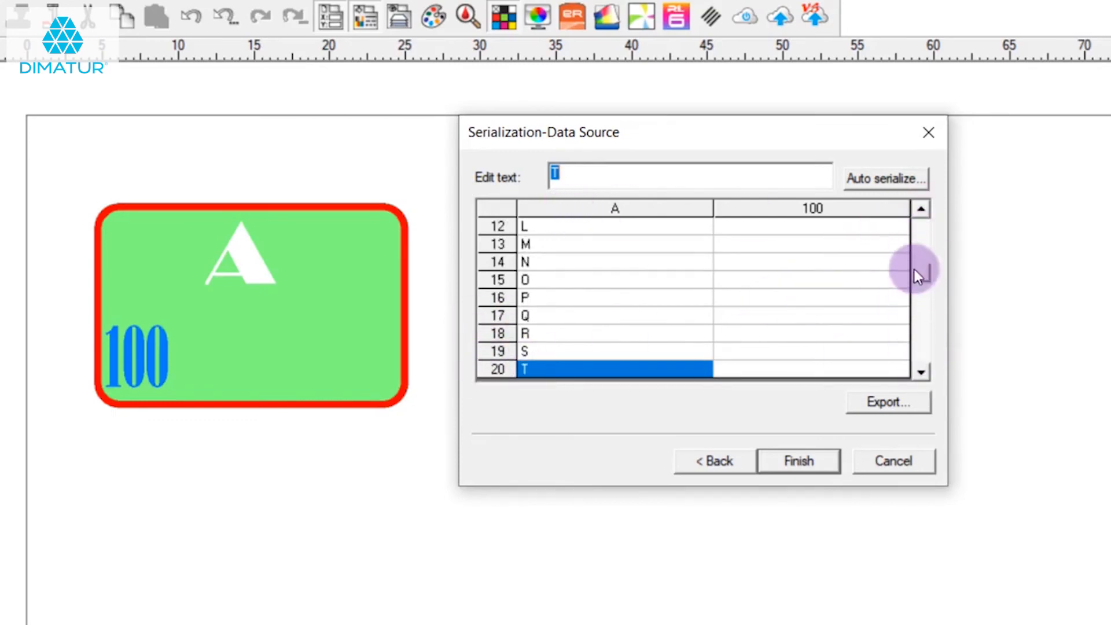
drag(920, 272, 919, 216)
click(845, 225)
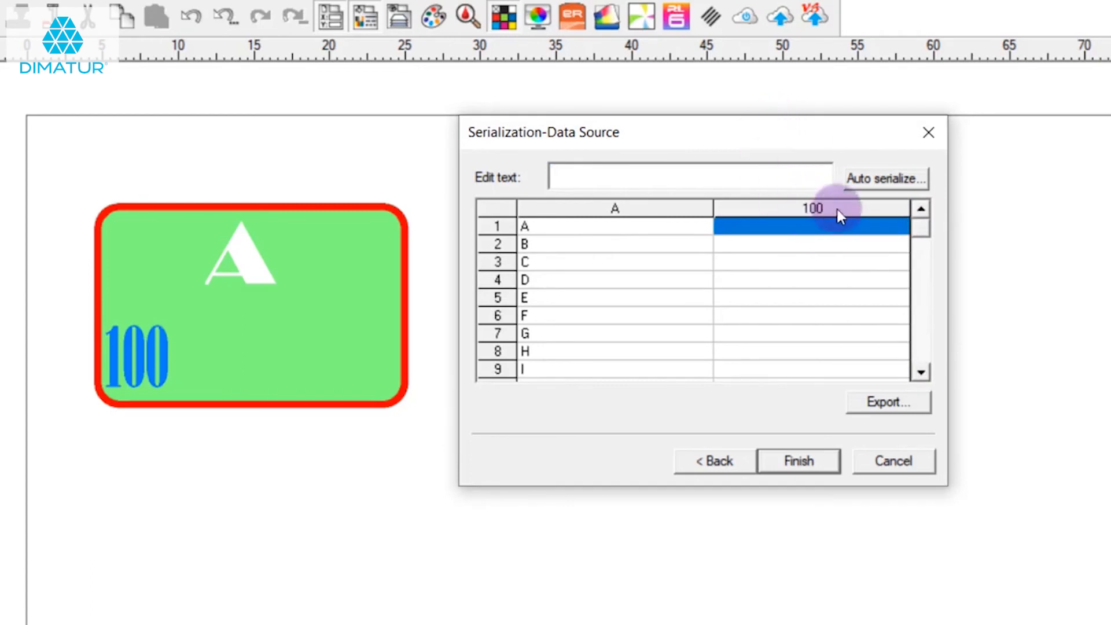
click(868, 178)
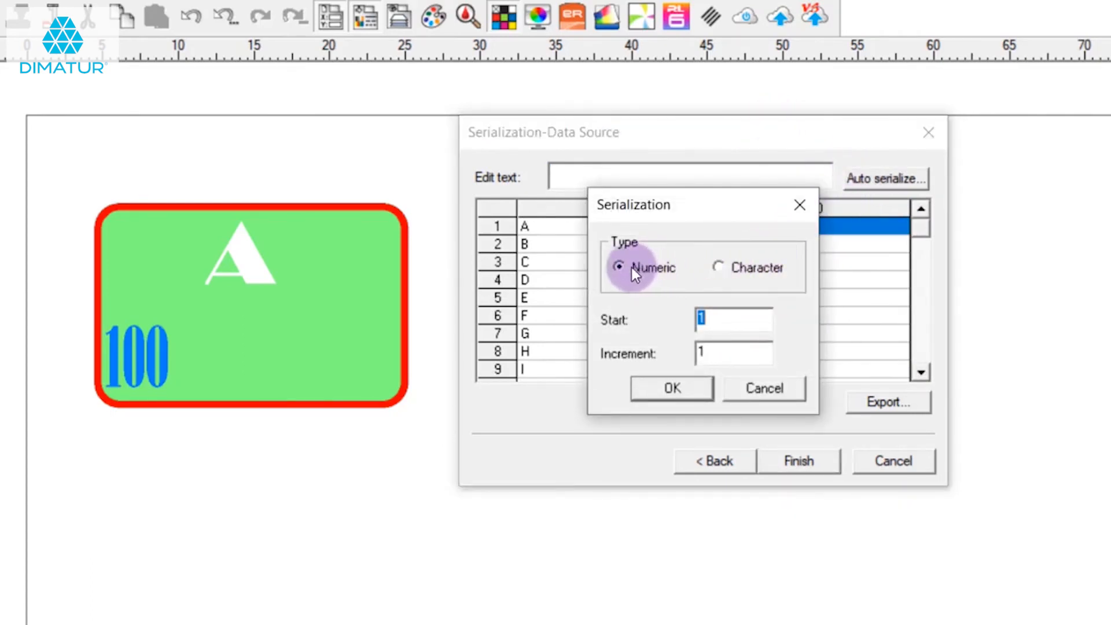
text(100)
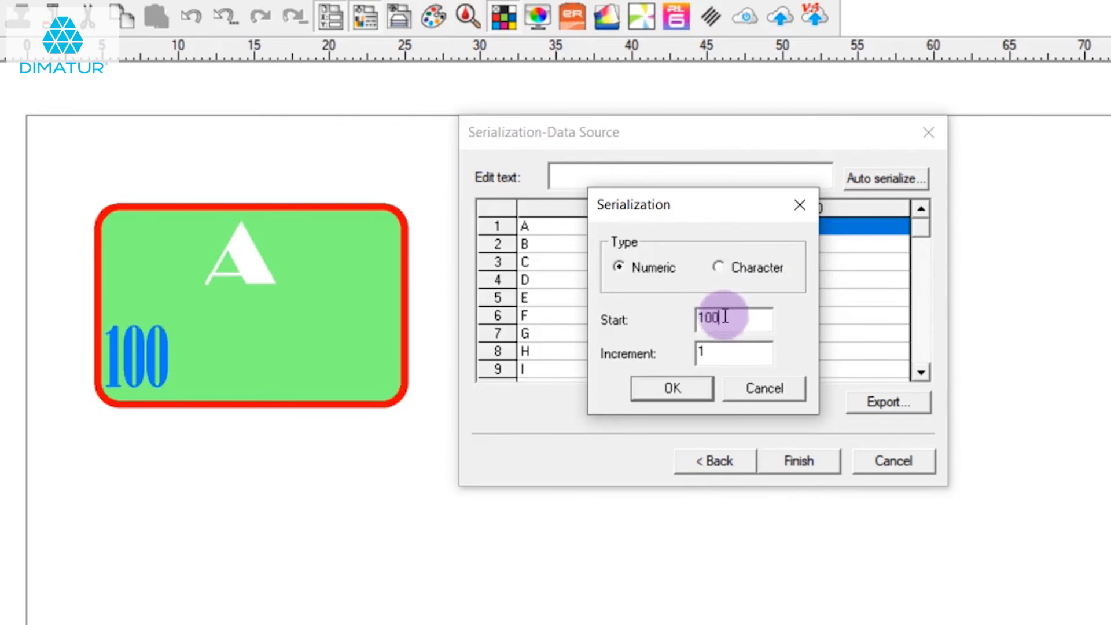
key(Tab)
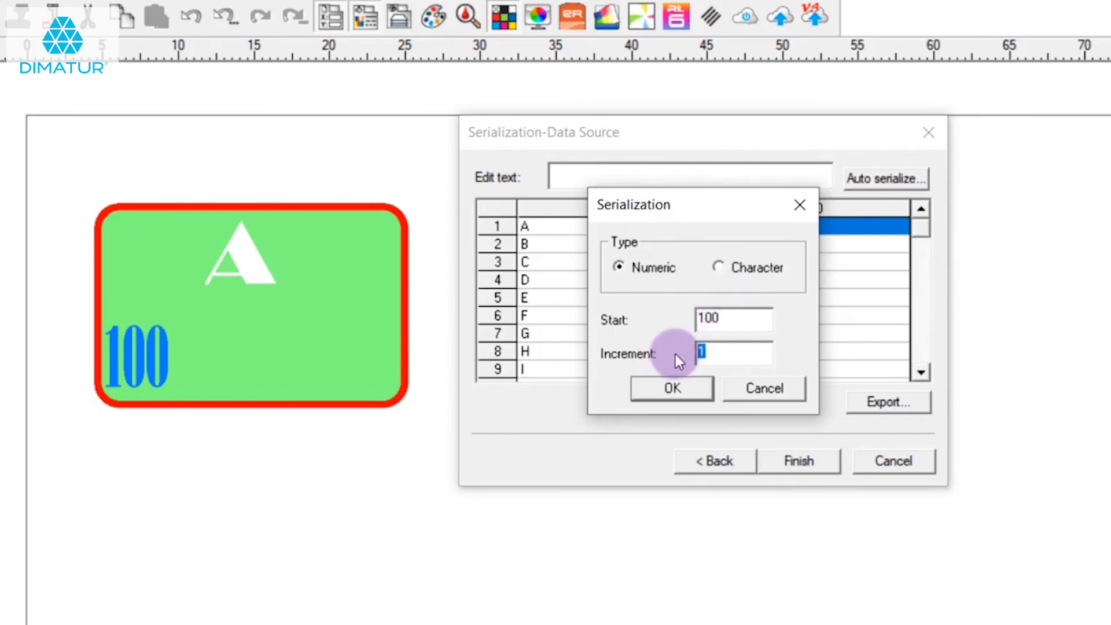
text(2)
click(684, 387)
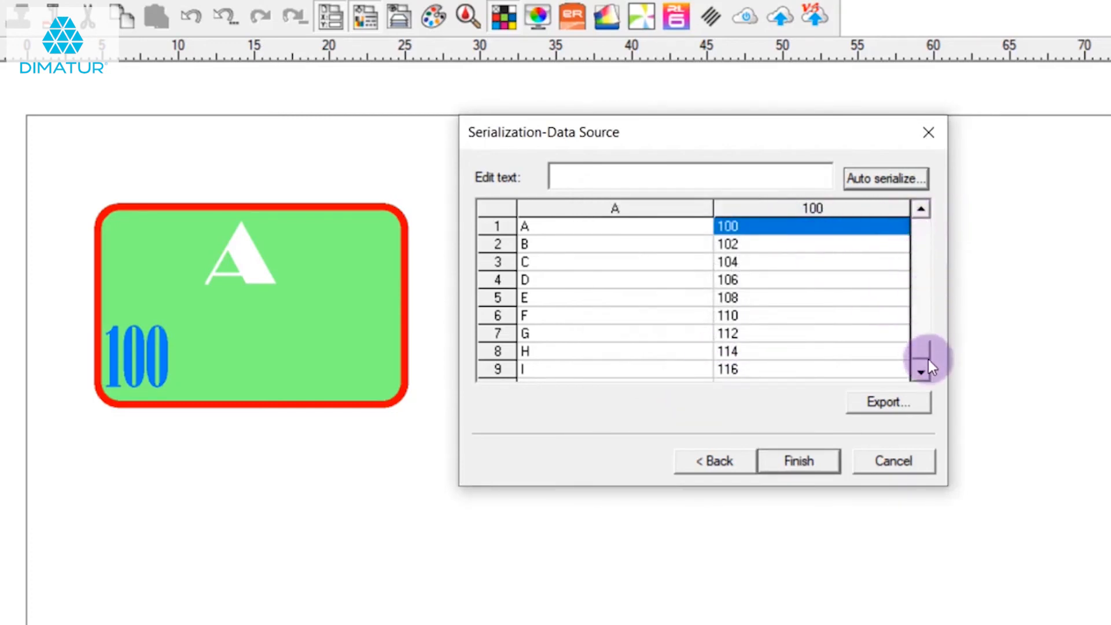
Check the generated numbers through row 20 and finish the serialization to create the labels.
drag(928, 359, 927, 364)
click(821, 367)
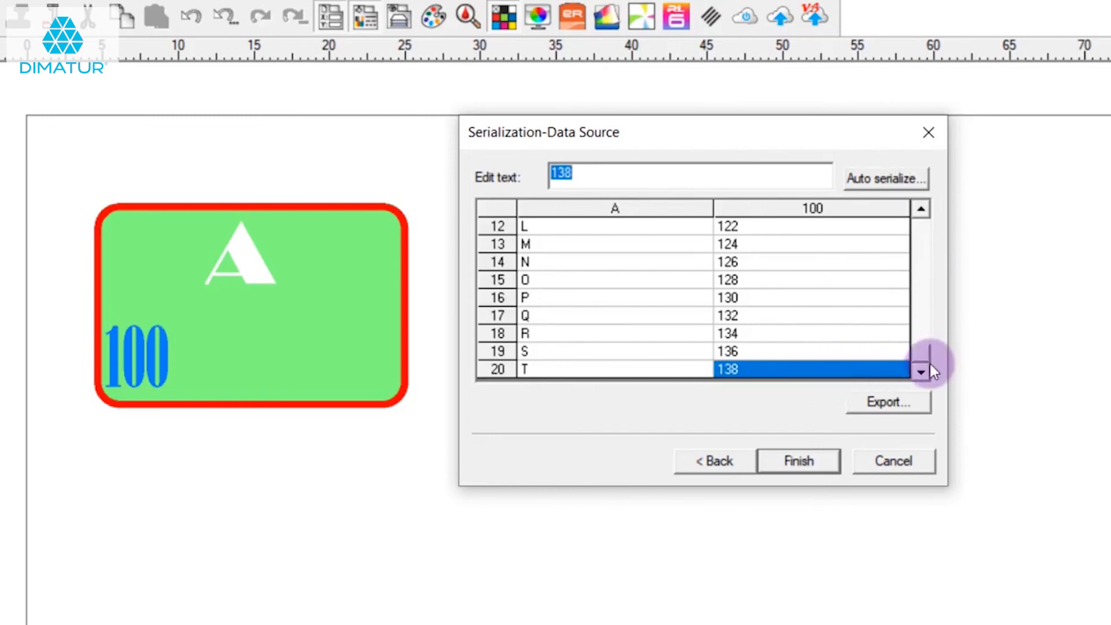
drag(920, 254, 925, 189)
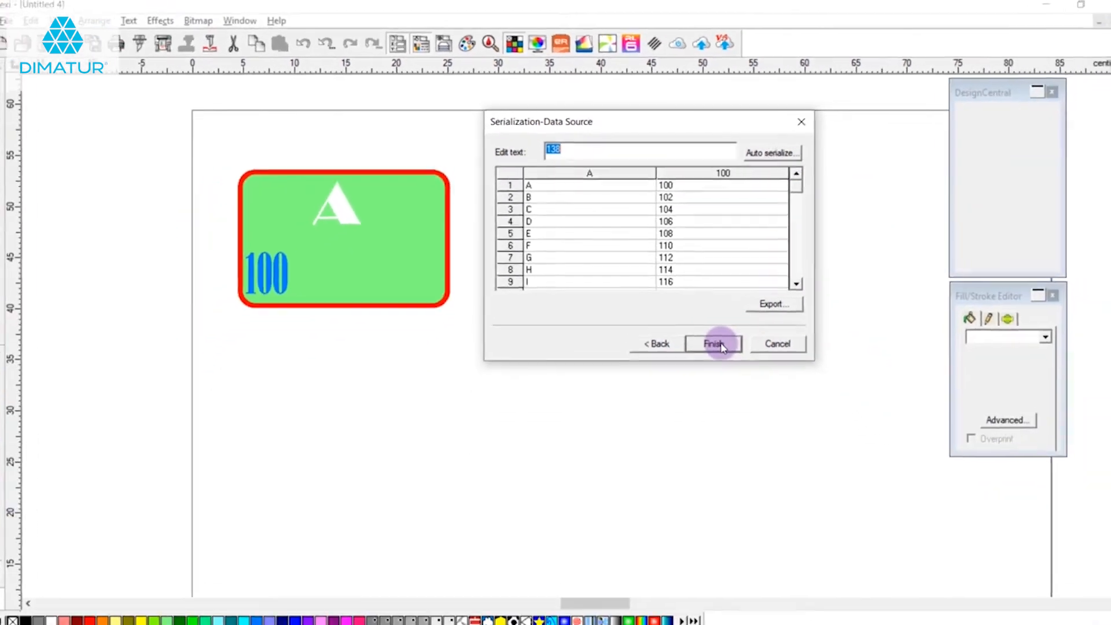
click(794, 438)
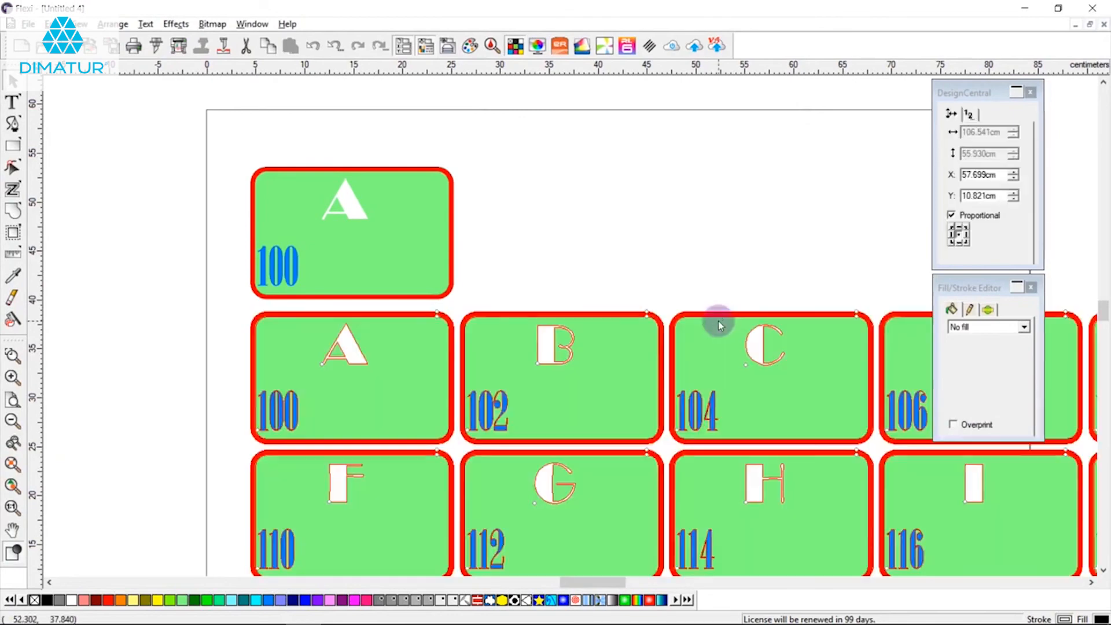
Move the Fill/Stroke Editor and DesignCentral windows off the label grid so all five columns can be seen.
click(702, 260)
scroll(701, 261, down, 3)
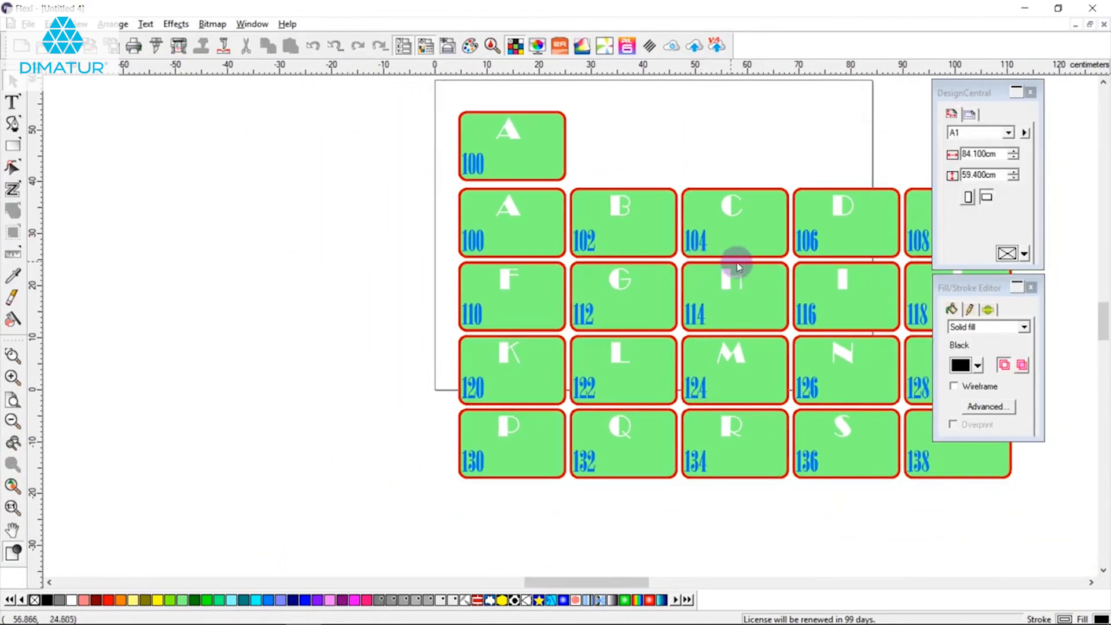
drag(952, 288, 322, 100)
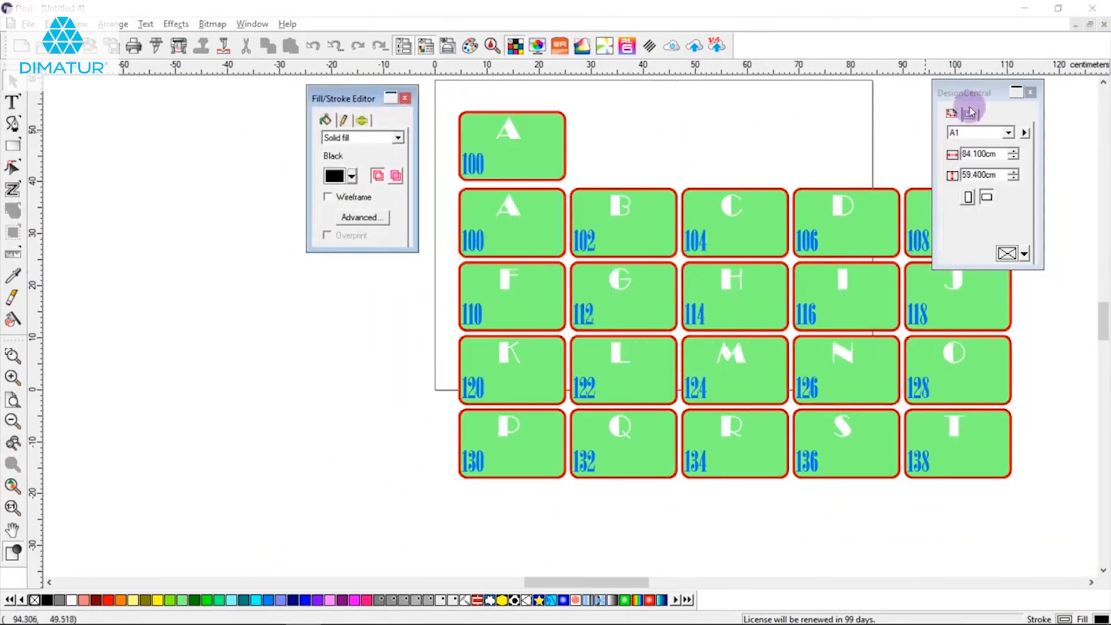
click(642, 209)
mouse_move(953, 92)
mouse_down()
mouse_move(511, 261)
mouse_move(331, 286)
mouse_up()
Examine the serialized labels up close and as one selected group, leaving them deselected.
right_click(656, 191)
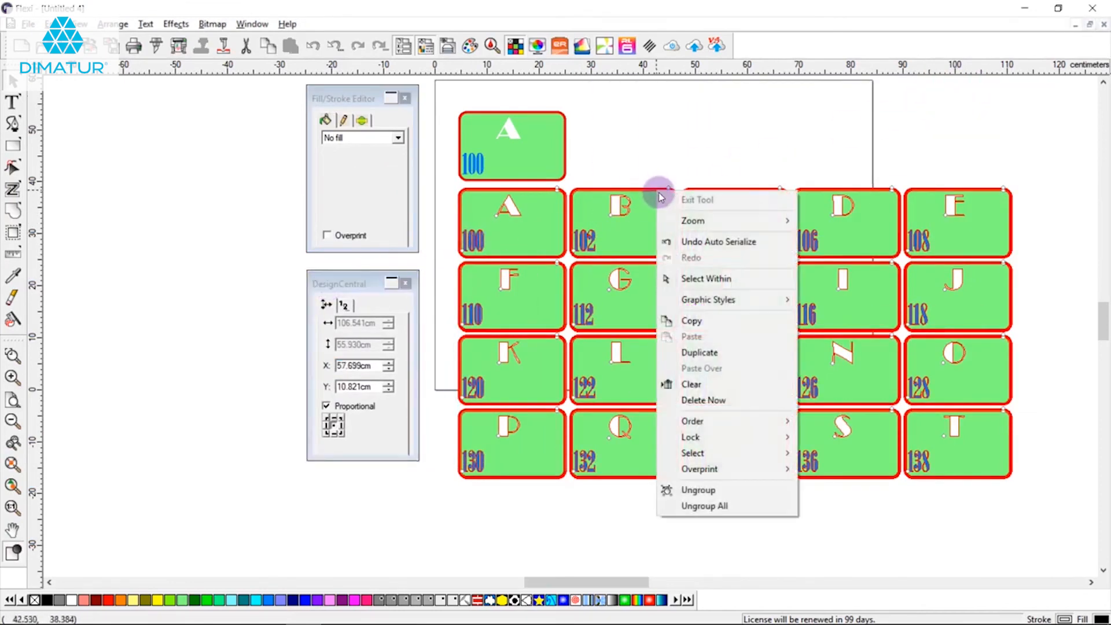
click(622, 148)
scroll(622, 148, up, 3)
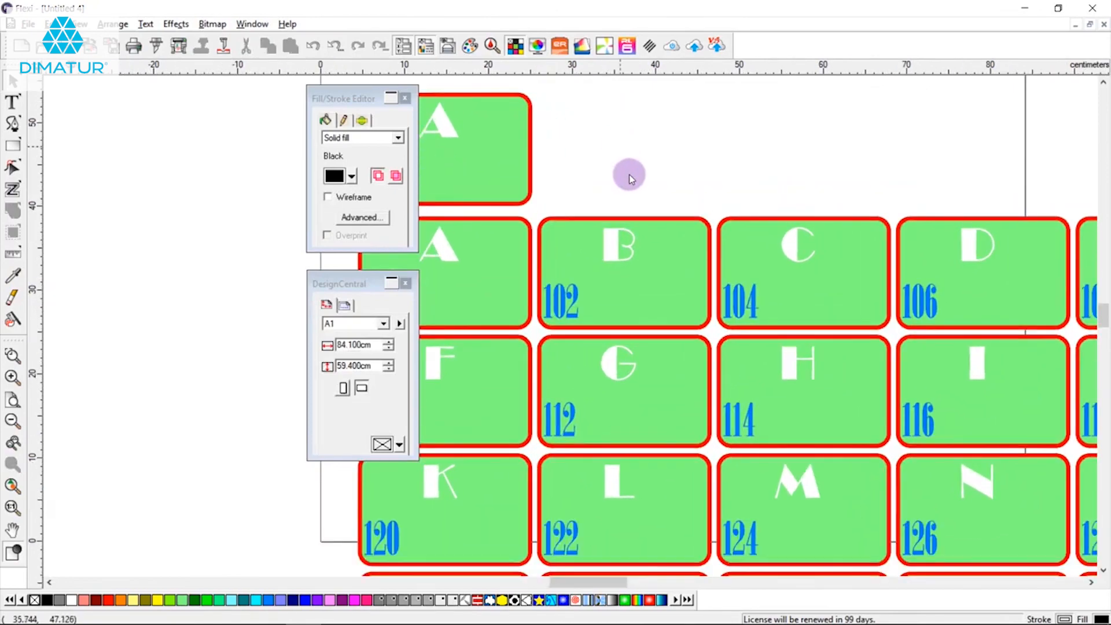
click(670, 265)
scroll(668, 260, down, 4)
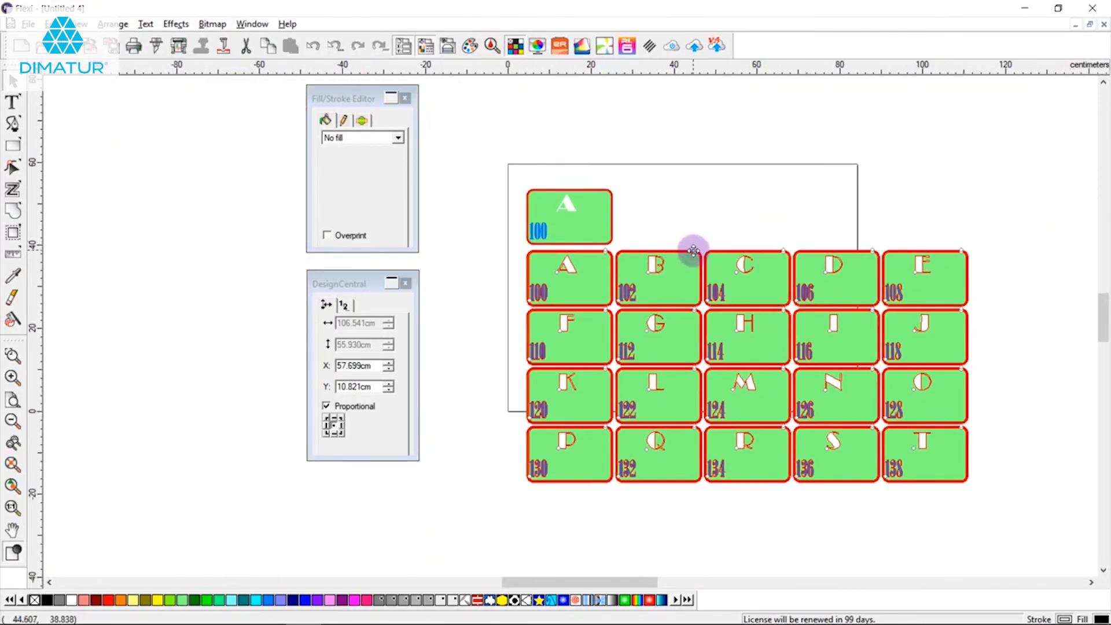
click(756, 496)
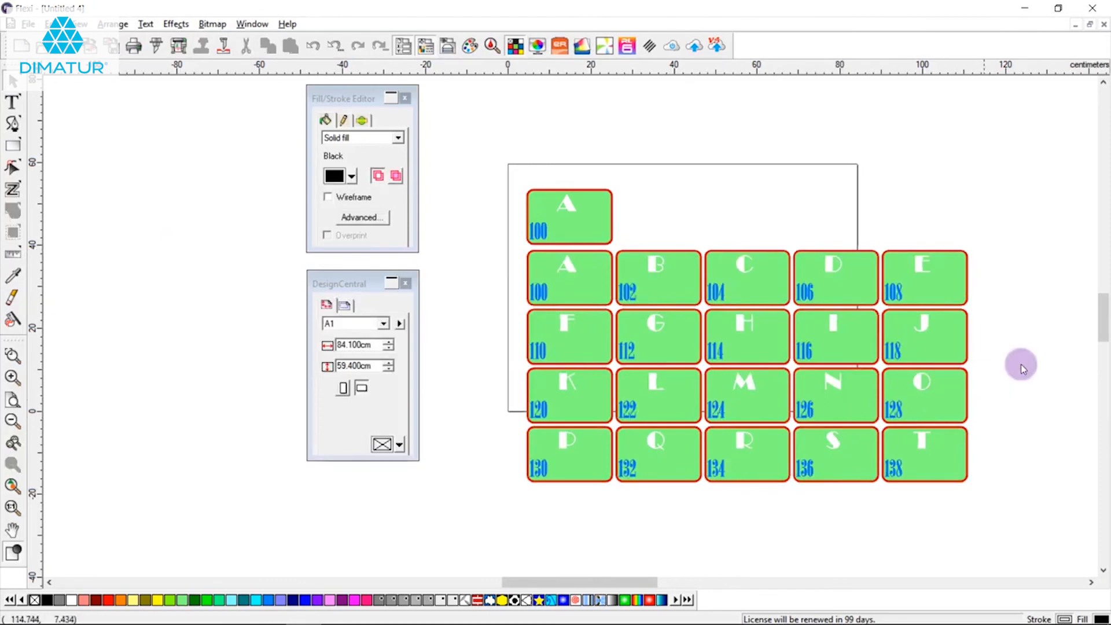